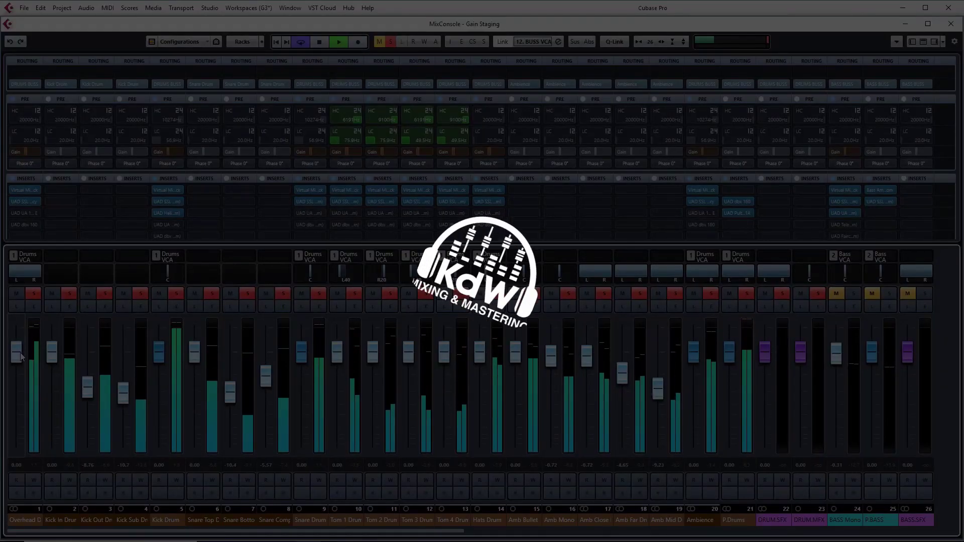
Lower channel 1 to about -10.4 and Kick Drum to -2.69, and unsolo the snare tracks
left_click_drag(20, 355, 17, 405)
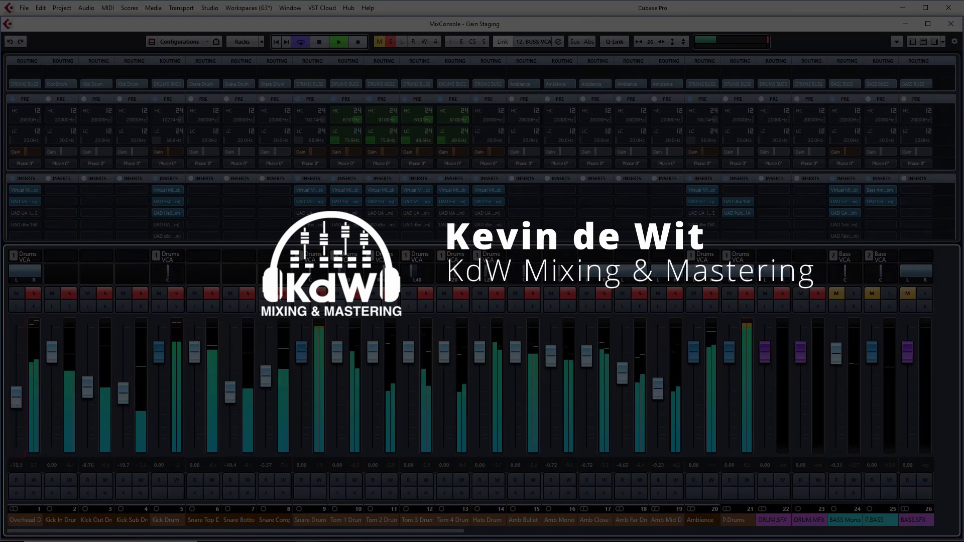
left_click(212, 294)
mouse_move(158, 357)
left_mouse_down()
mouse_move(159, 377)
mouse_move(165, 370)
left_mouse_up()
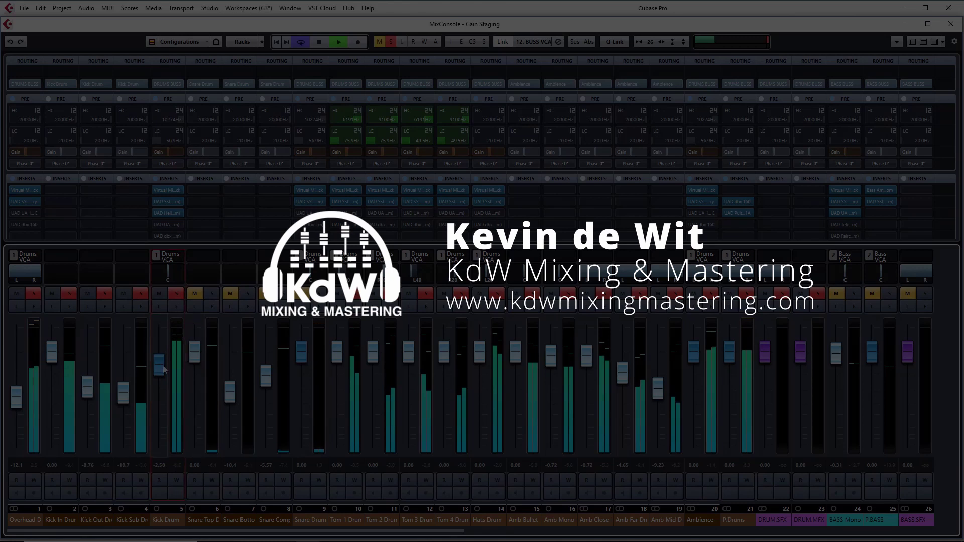
left_click_drag(15, 402, 14, 406)
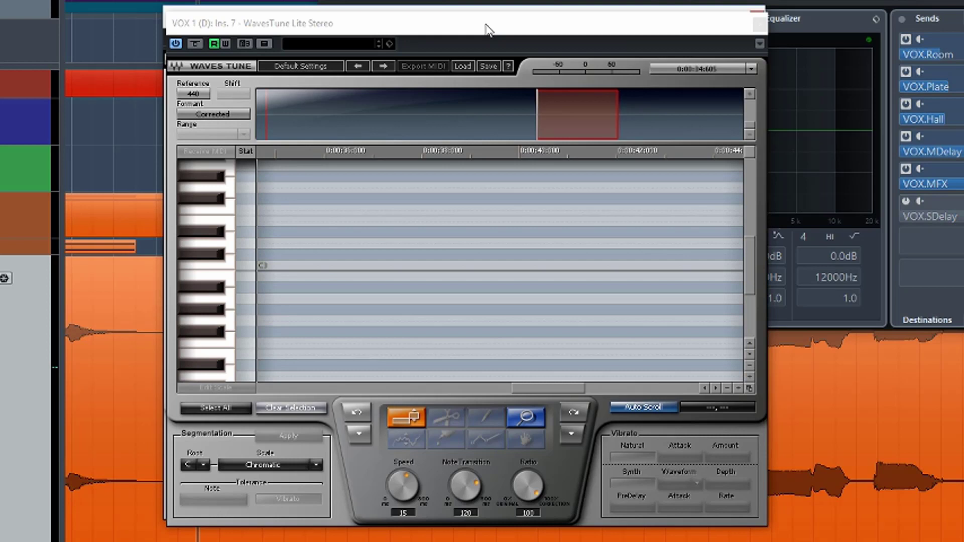
Load WavesTune Stereo into VOX 1's first insert slot and bring its window forward
left_click(452, 12)
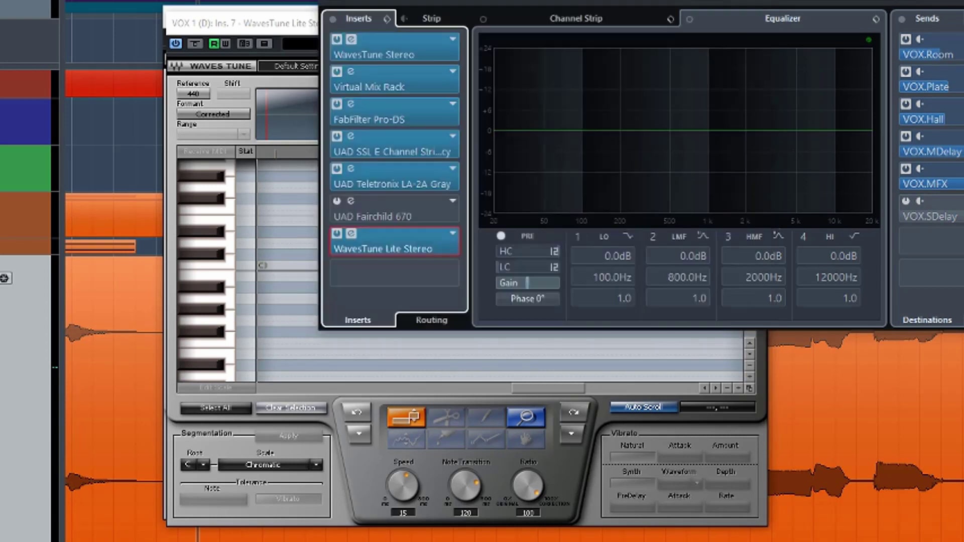
left_click(453, 39)
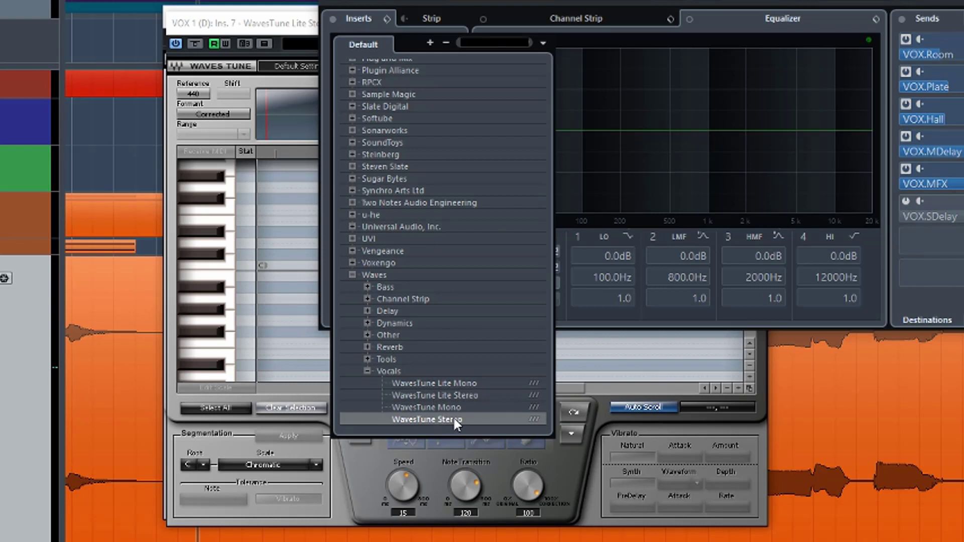
key("Escape")
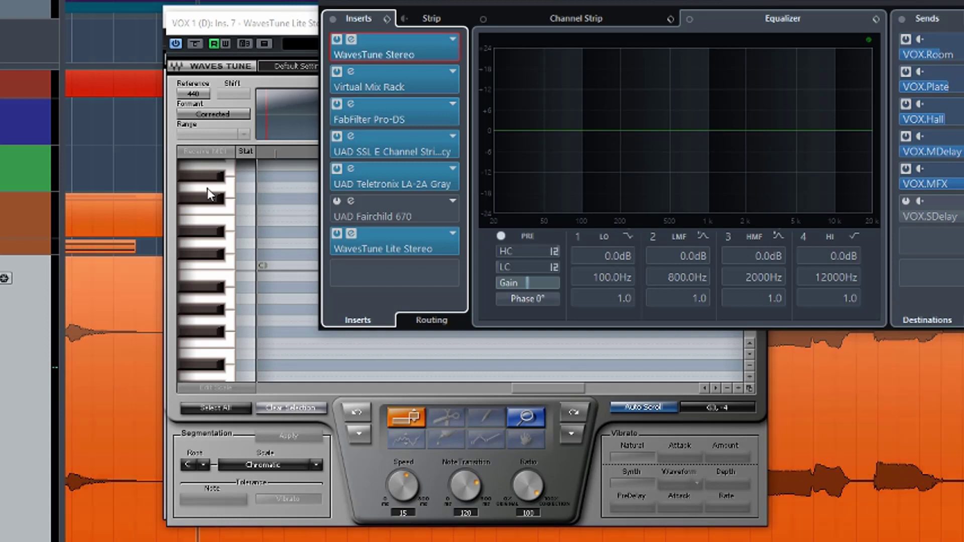
left_click(290, 24)
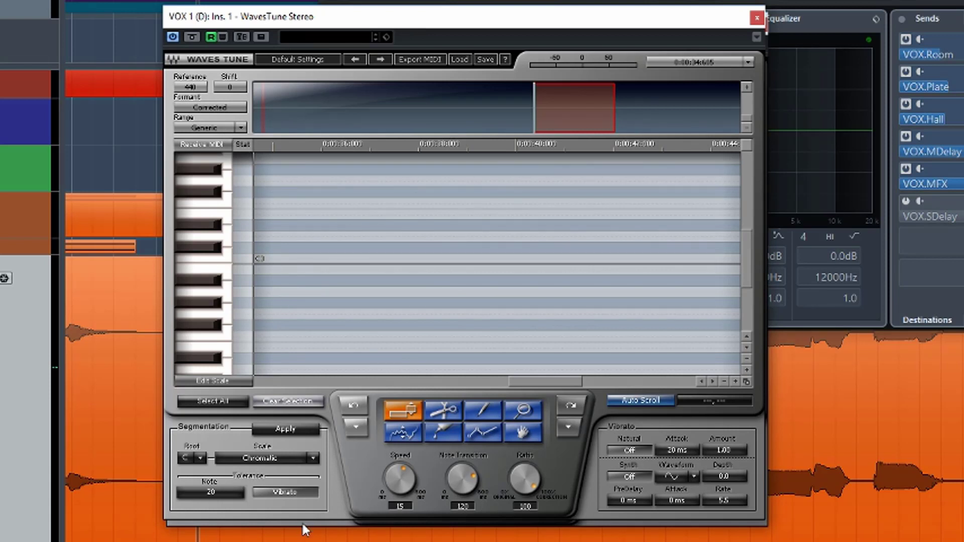
Arrange the WavesTune Stereo and Lite windows side by side to compare, then close the Lite one
left_click_drag(362, 16, 368, 74)
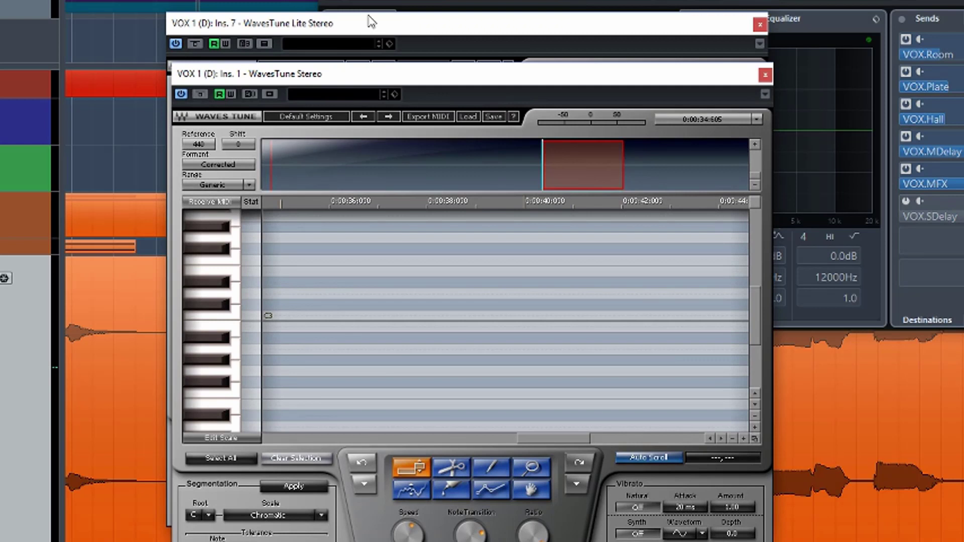
left_click(367, 20)
left_click_drag(243, 23, 394, 16)
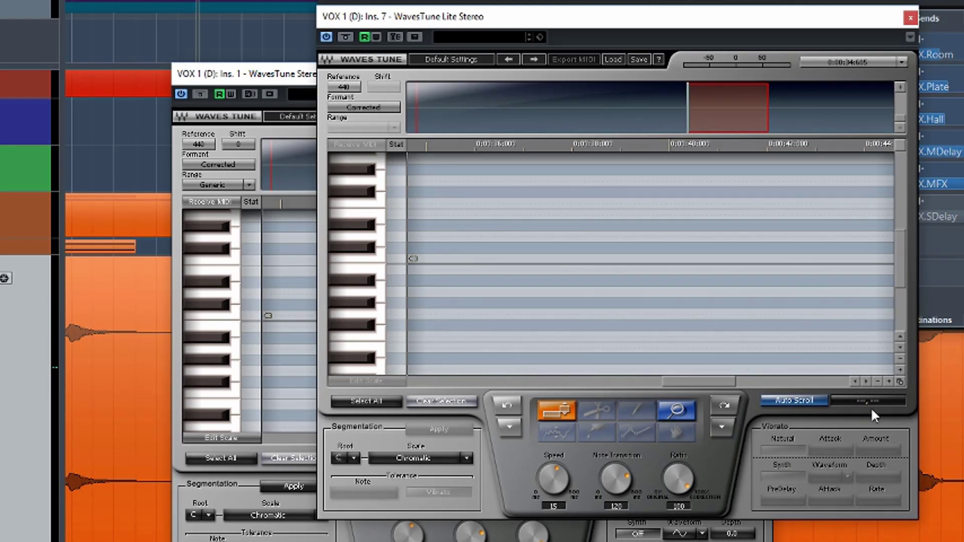
left_click_drag(778, 22, 693, 25)
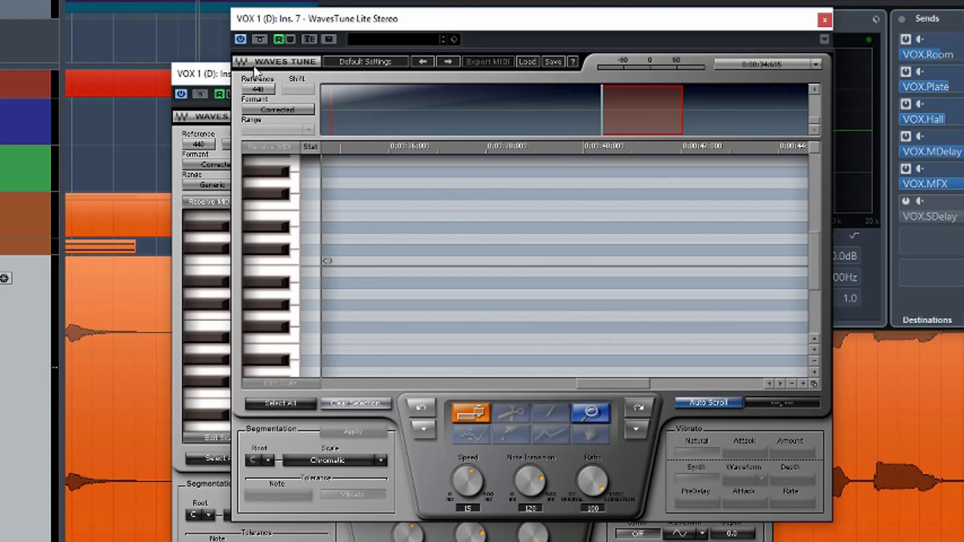
left_click(825, 20)
Set VOX 1's insert 7 to No Effect, removing WavesTune Lite Stereo, and bring WavesTune Stereo forward
left_click_drag(554, 85, 811, 66)
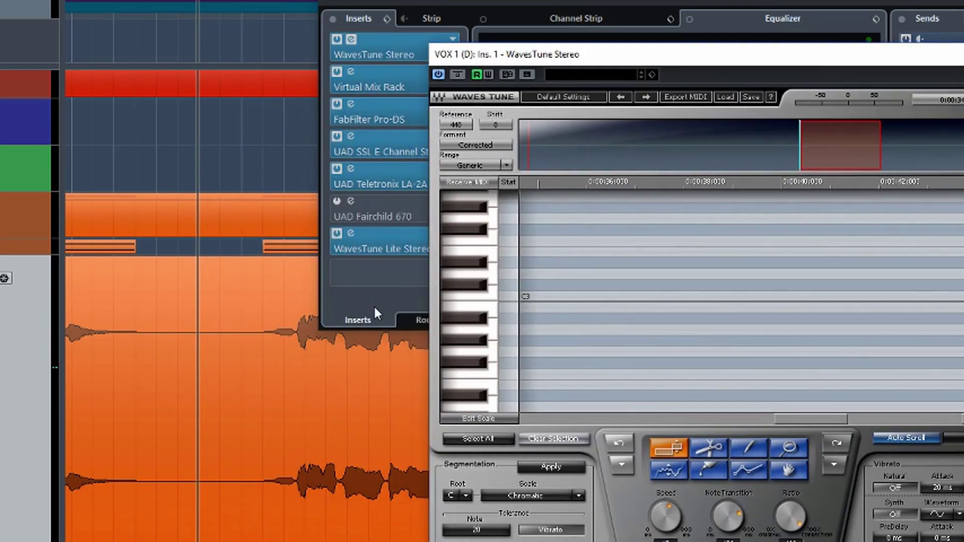
left_click(404, 242)
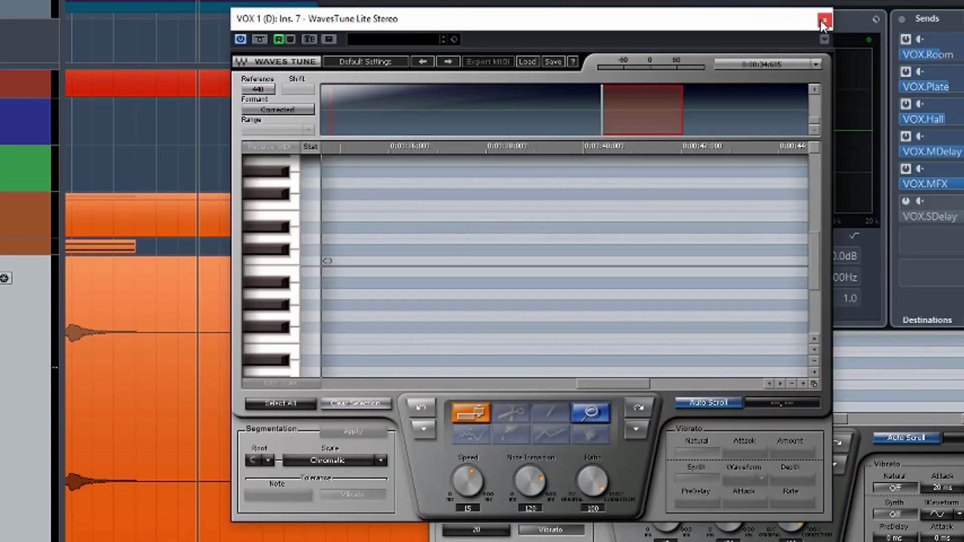
left_click(823, 20)
left_click(453, 234)
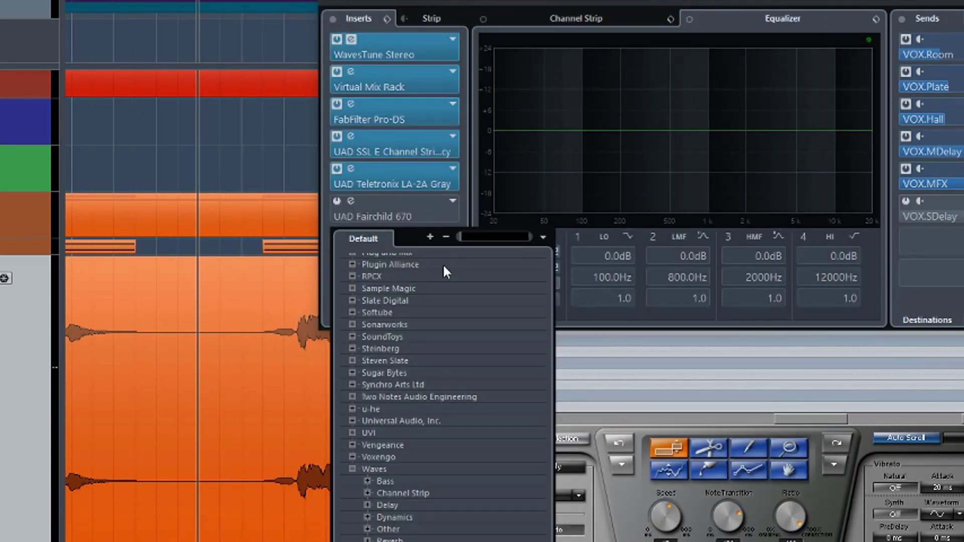
scroll(444, 269, "up", 5)
key("Escape")
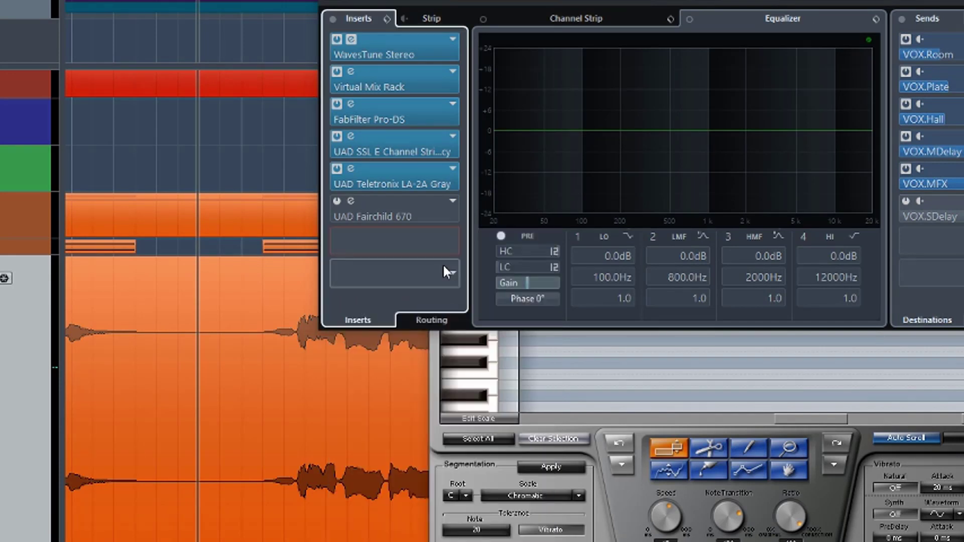
left_click(629, 521)
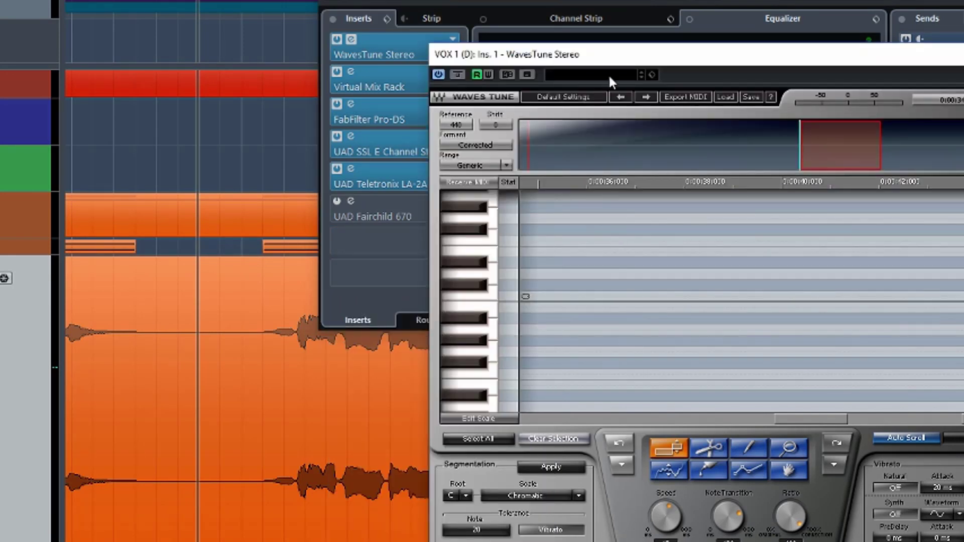
Try a pitch Shift of 5 and toggle Formant to Non Corrected and back to Corrected
left_click_drag(608, 54, 474, 0)
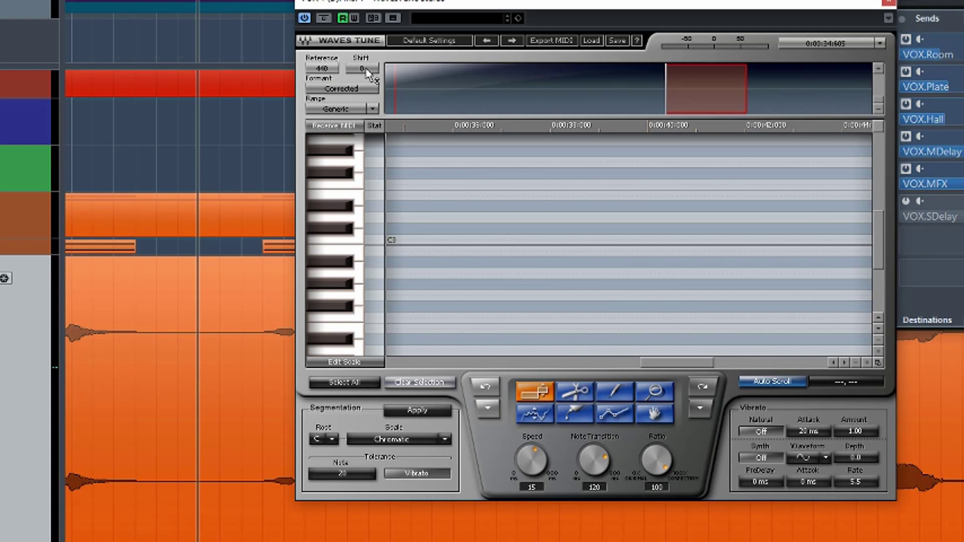
mouse_move(368, 75)
left_mouse_down()
mouse_move(368, 48)
mouse_move(362, 72)
left_mouse_up()
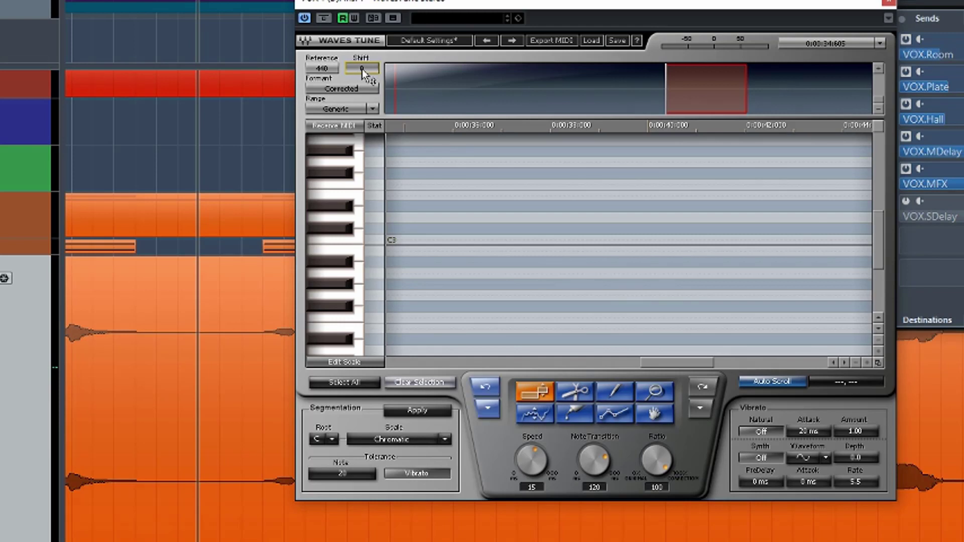
left_click(357, 88)
left_click(352, 89)
left_click(353, 93)
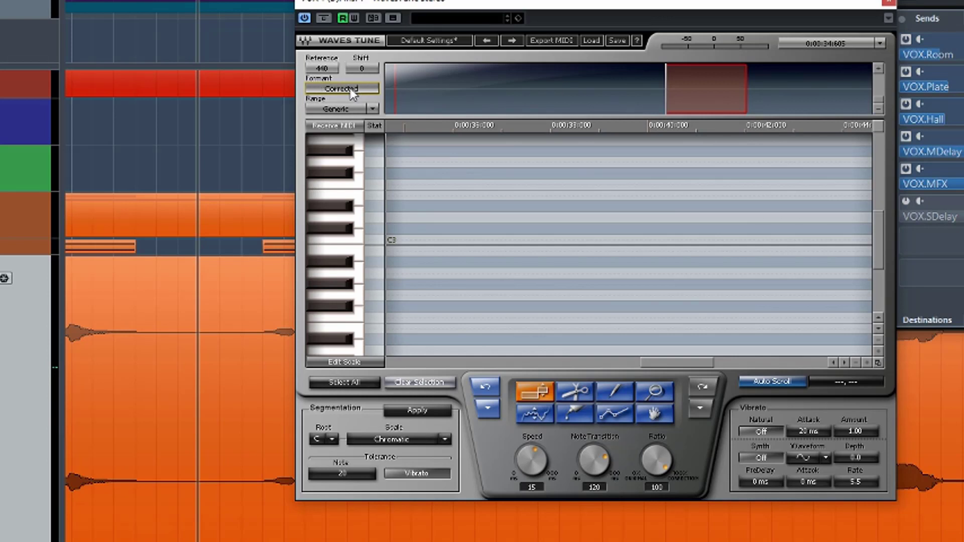
left_click(372, 106)
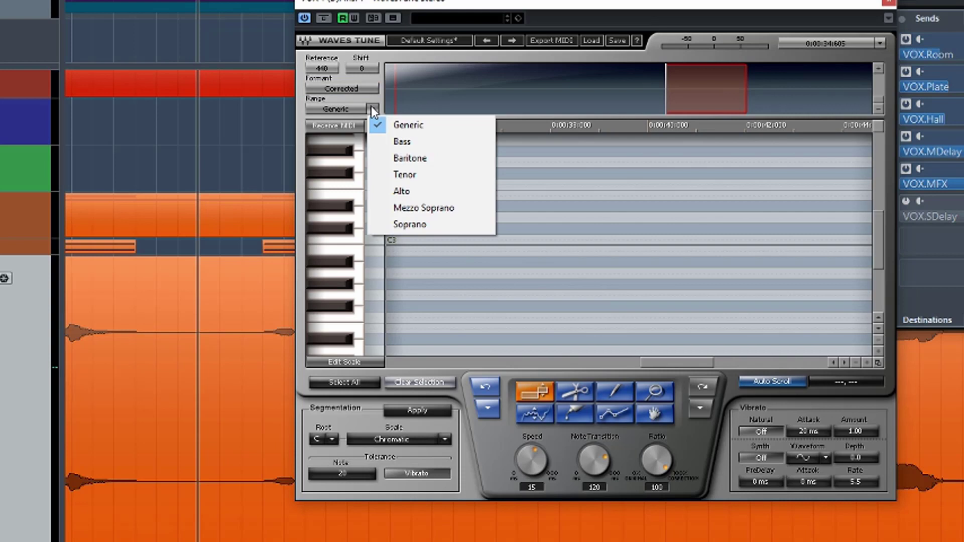
Set the vocal Range to Alto and the correction scale to G Major
left_click(409, 194)
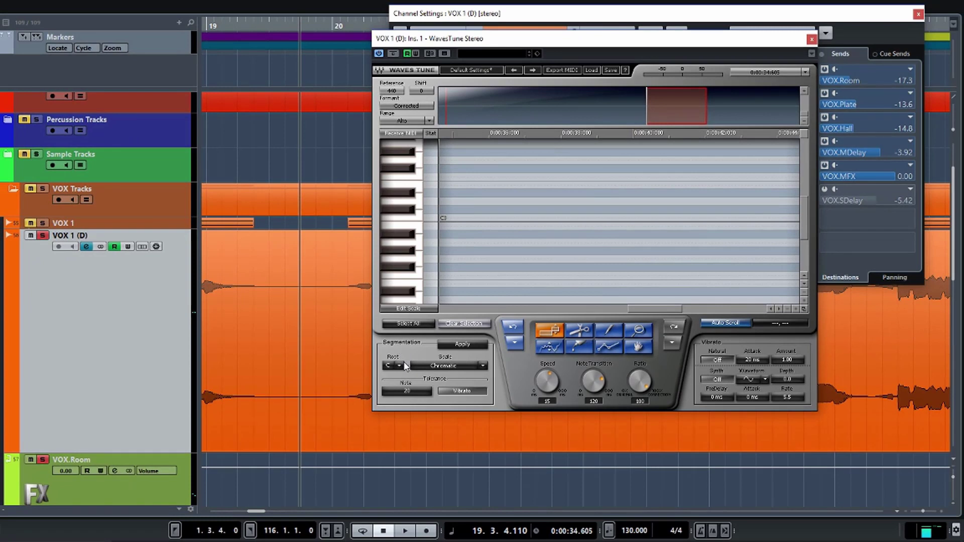
left_click(401, 367)
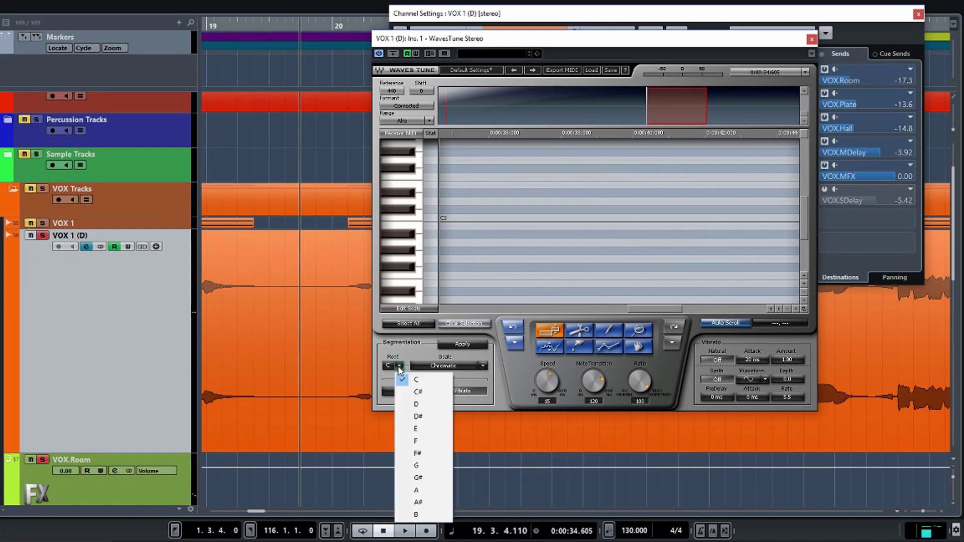
left_click(401, 367)
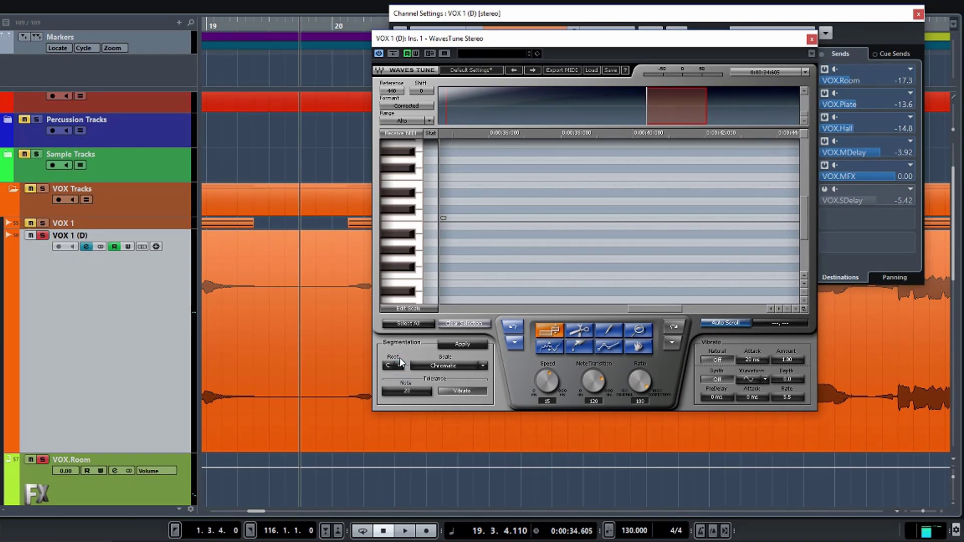
left_click(483, 366)
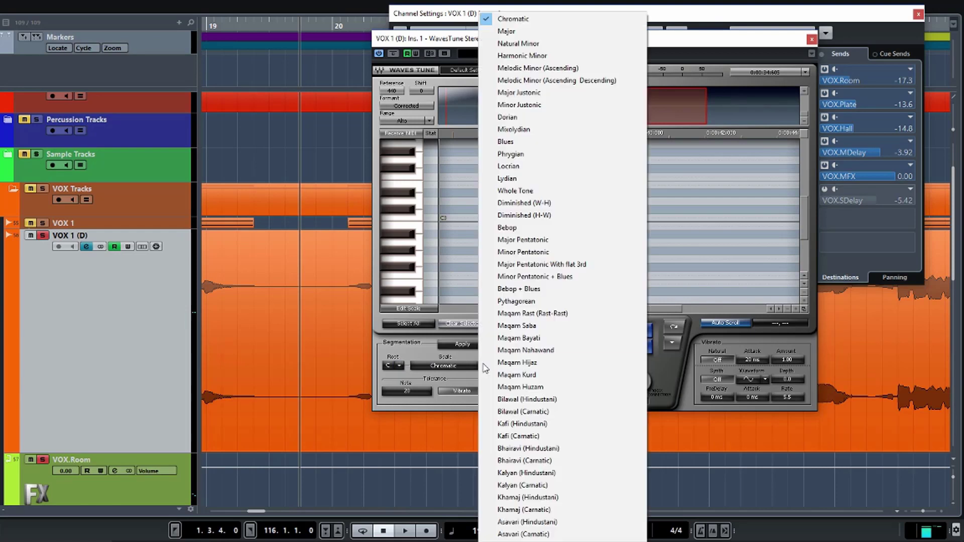
left_click(513, 35)
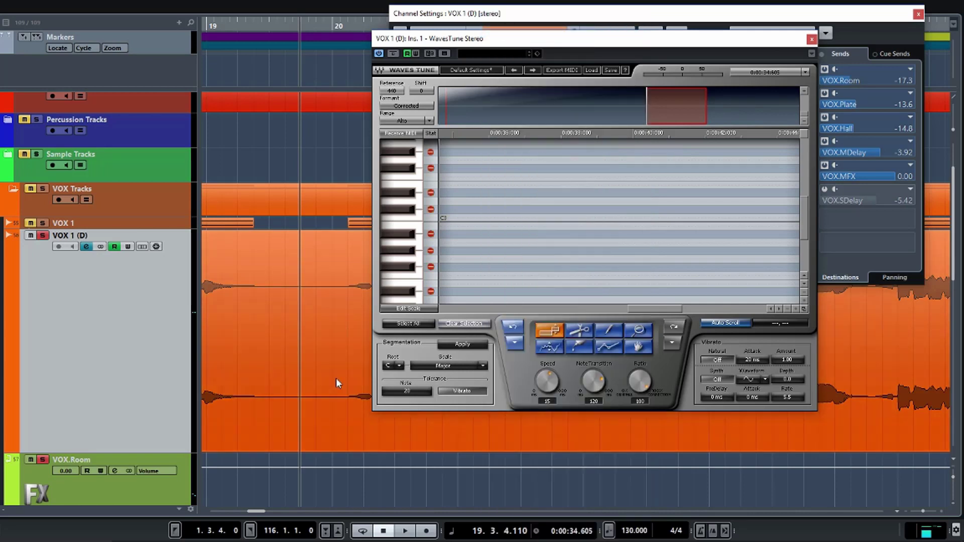
left_click(401, 366)
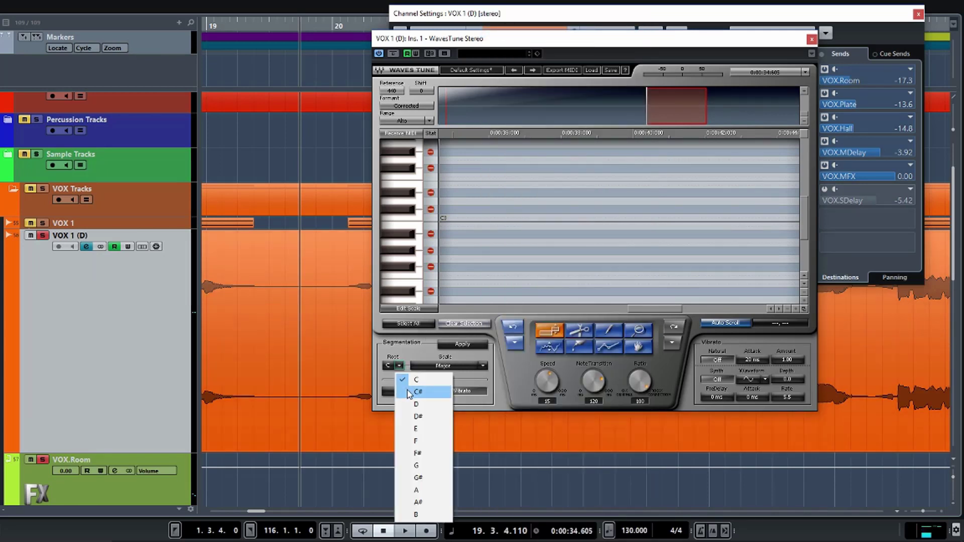
left_click(415, 466)
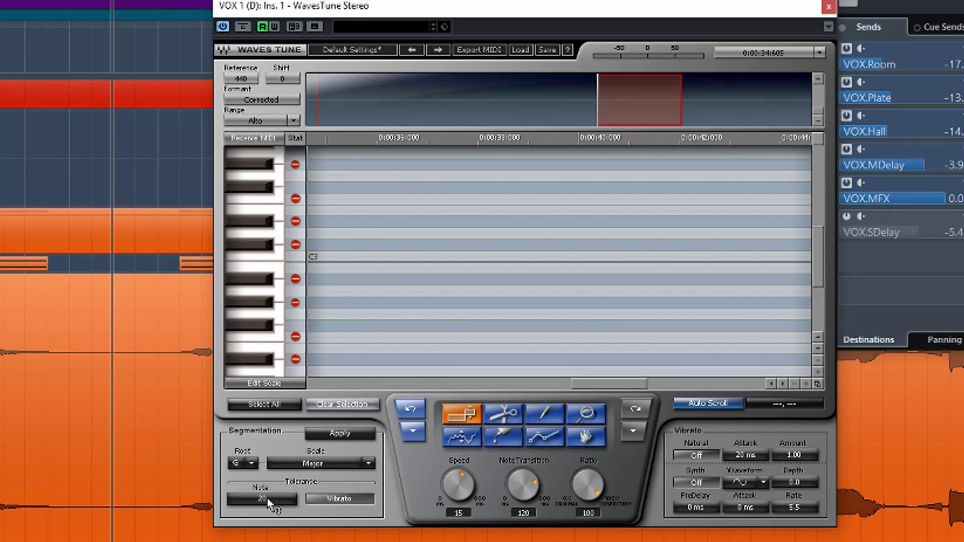
left_click(268, 500)
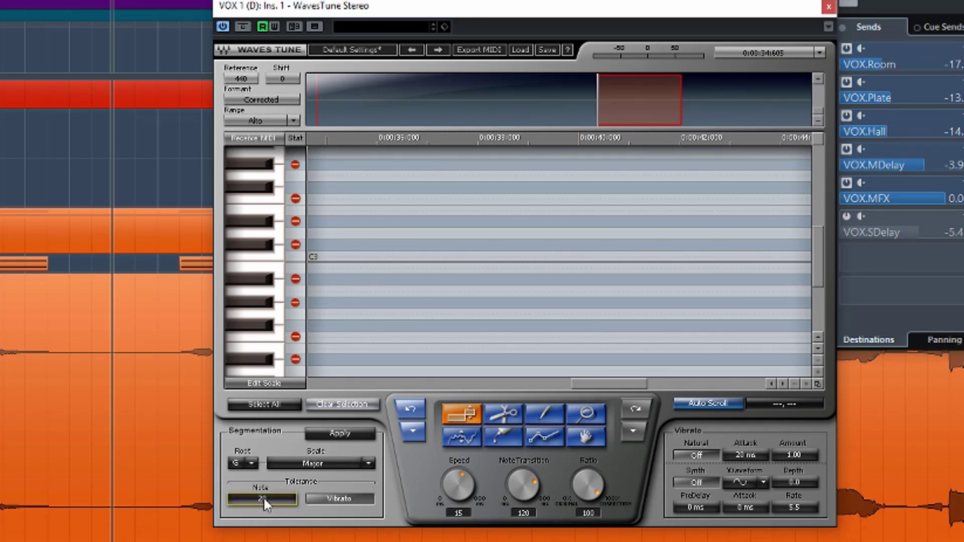
key("BackSpace")
key("BackSpace")
type("0")
type("100")
key("BackSpace")
key("BackSpace")
key("BackSpace")
type("4")
key("BackSpace")
type("32")
key("BackSpace")
key("BackSpace")
type("21")
left_click(338, 499)
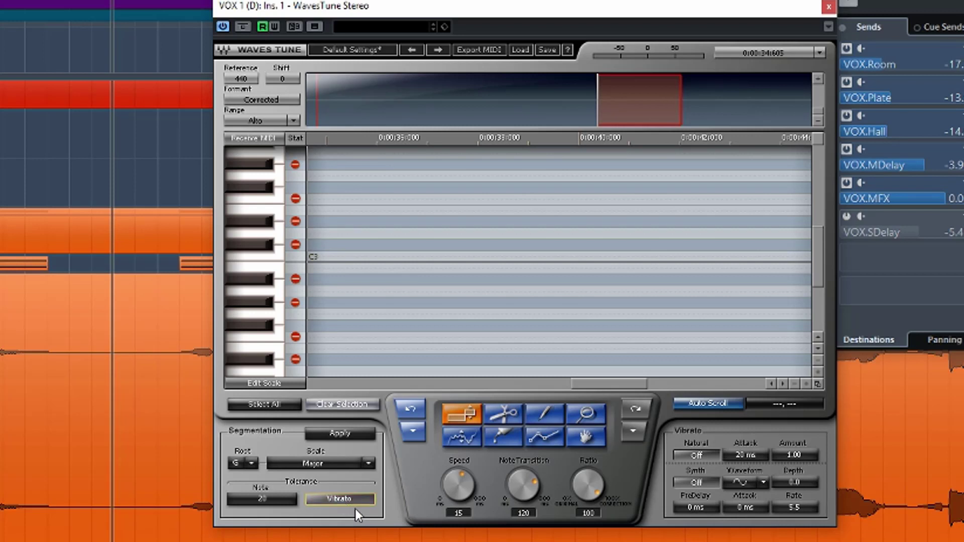
left_click(352, 501)
left_click(334, 498)
left_click(466, 412)
left_click(415, 430)
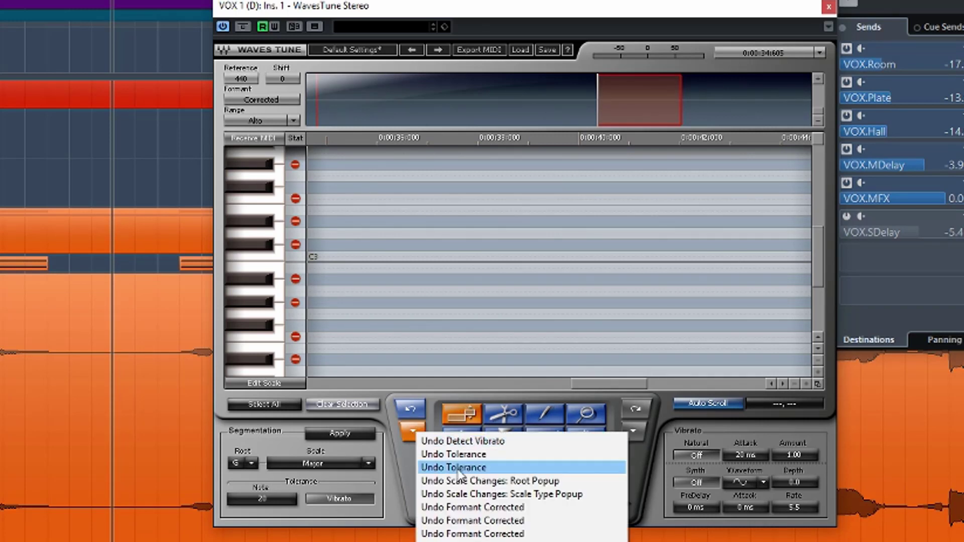
left_click(412, 451)
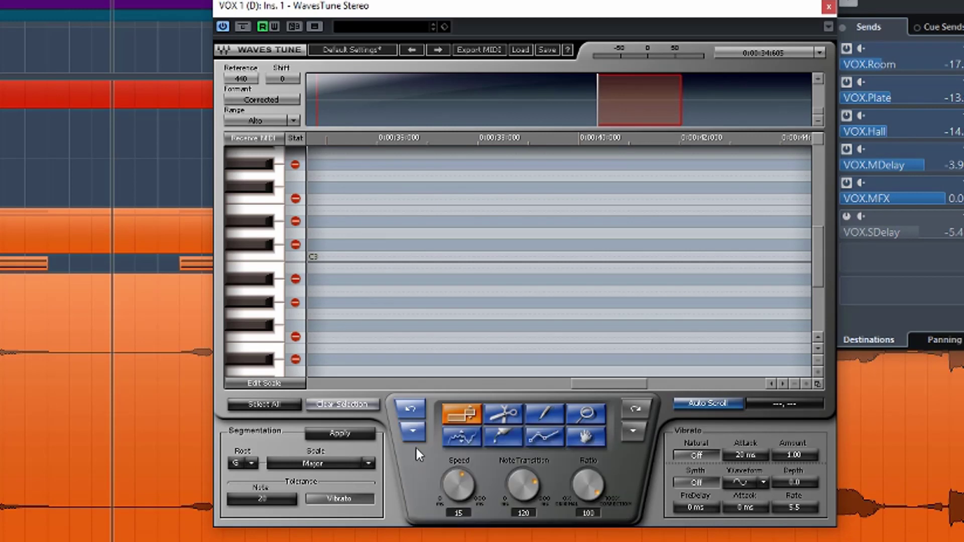
left_click(710, 405)
Turn Auto Scroll back on and drag the Waves Tune window right to reveal the Inserts panel
left_click(716, 402)
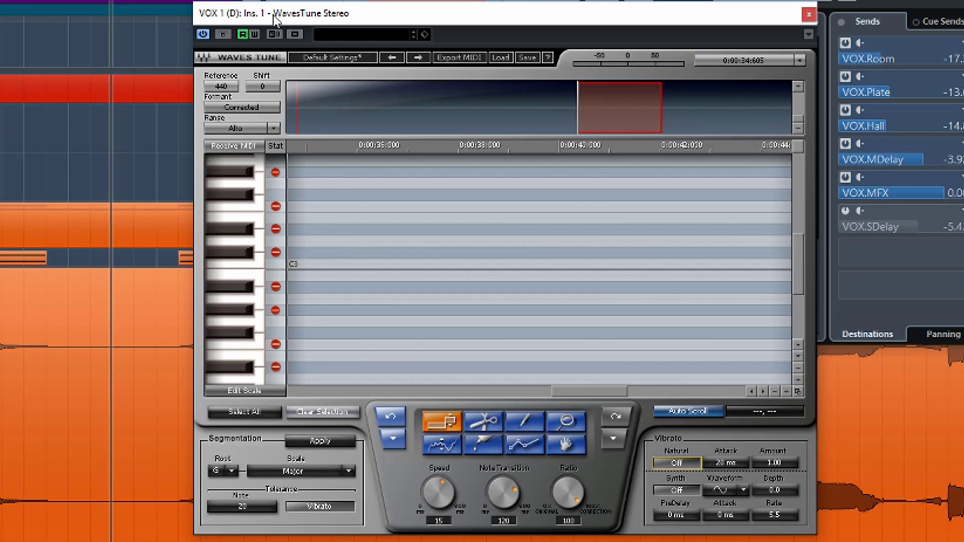
left_click_drag(274, 16, 304, 25)
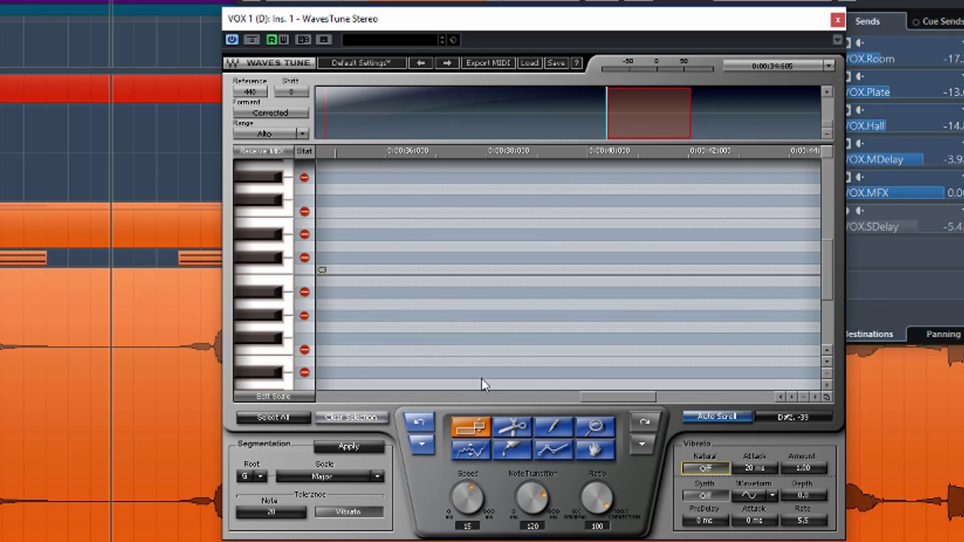
Play the vocal from 0:36 so Waves Tune captures its pitch, then stop playback
key("space")
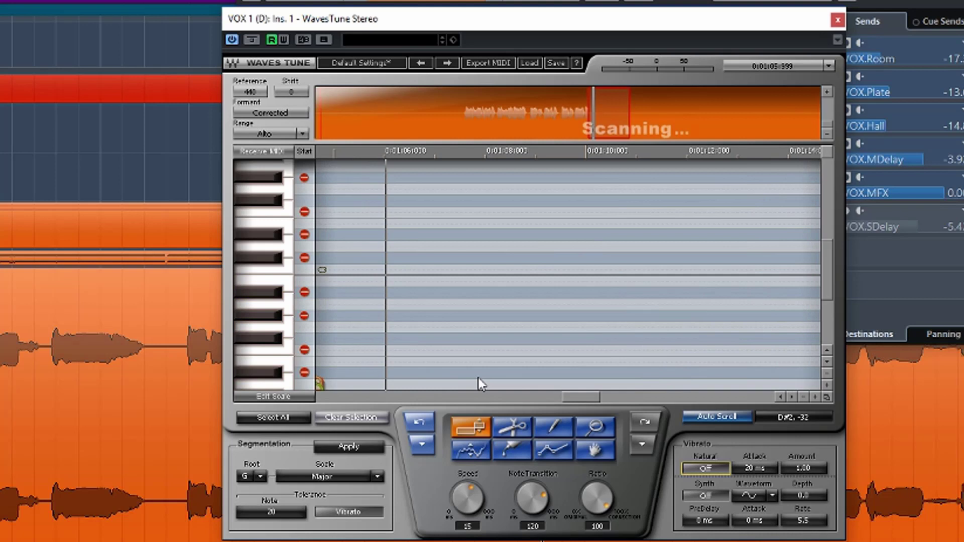
key("space")
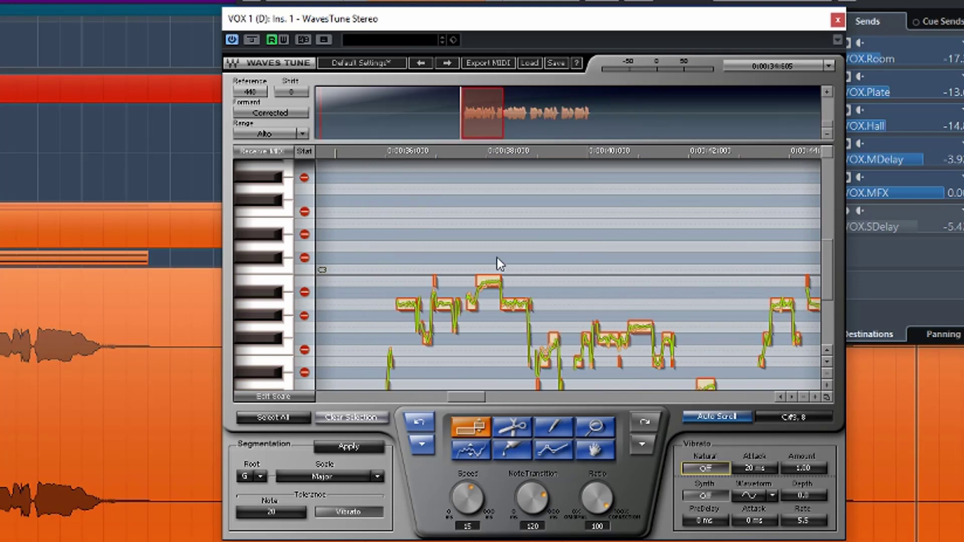
Move the Waves Tune window left to uncover the Equalizer and adjust the horizontal zoom
scroll(497, 260, "down", 3)
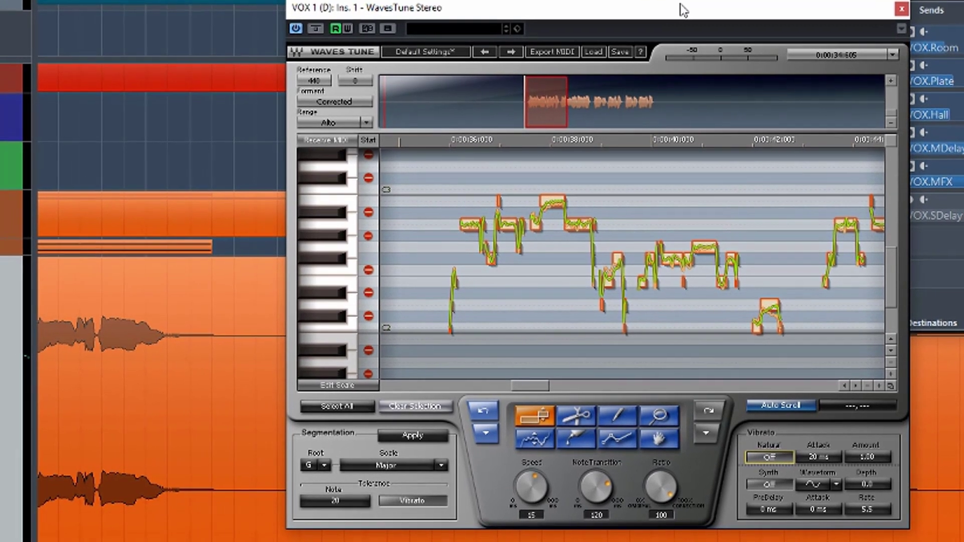
left_click_drag(683, 10, 493, 13)
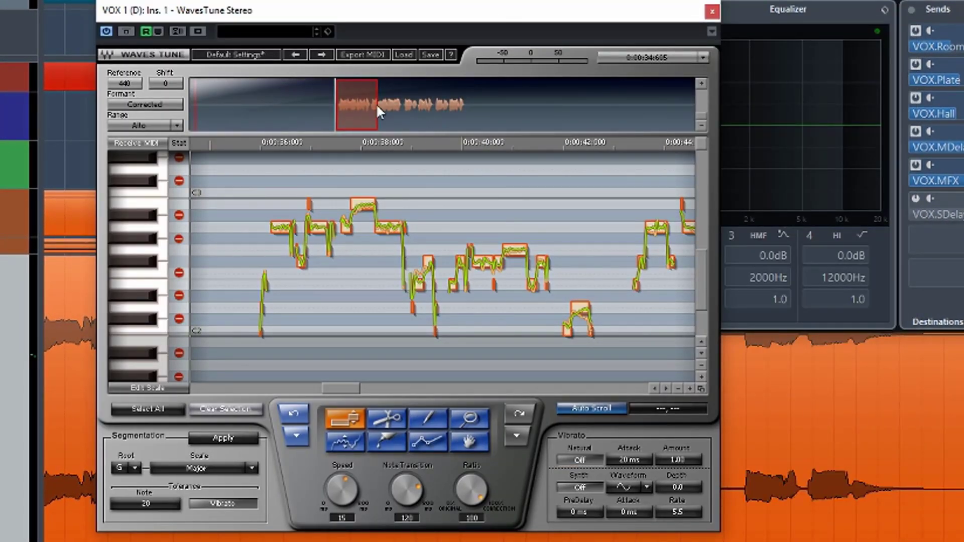
left_click(691, 388)
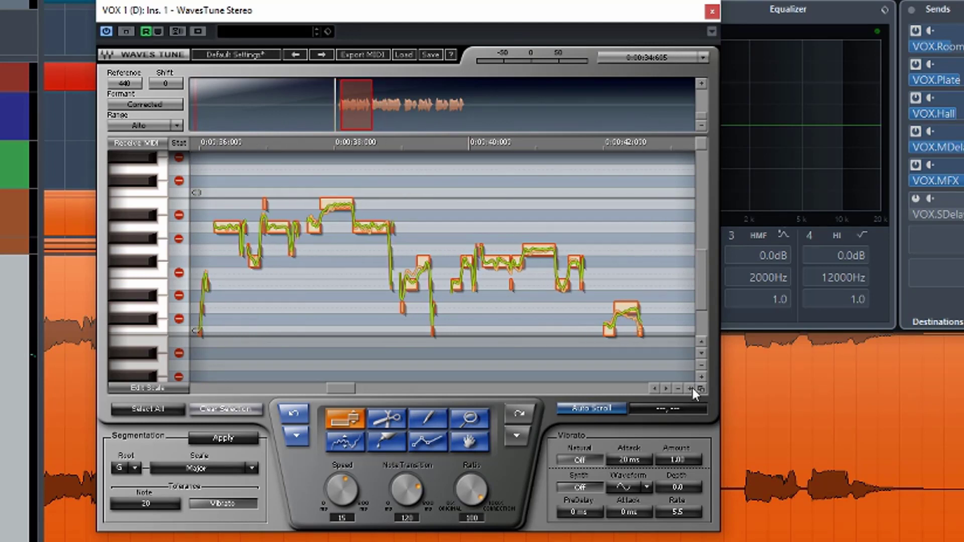
left_click(691, 388)
left_click(680, 390)
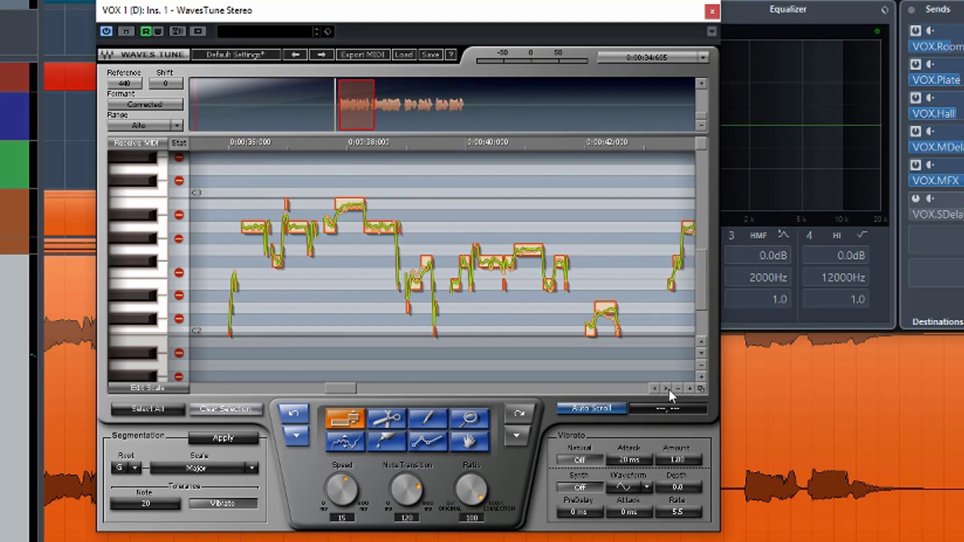
Scroll the pitch view along the timeline, return to the playhead, and bring 0:42–0:45 into view
left_click(667, 388)
left_click(667, 389)
left_click_drag(349, 392, 398, 387)
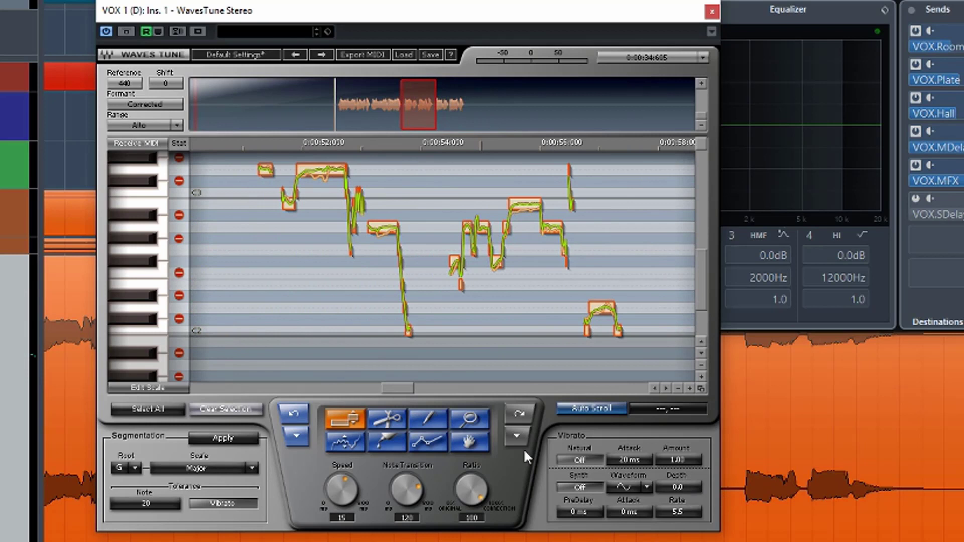
key("space")
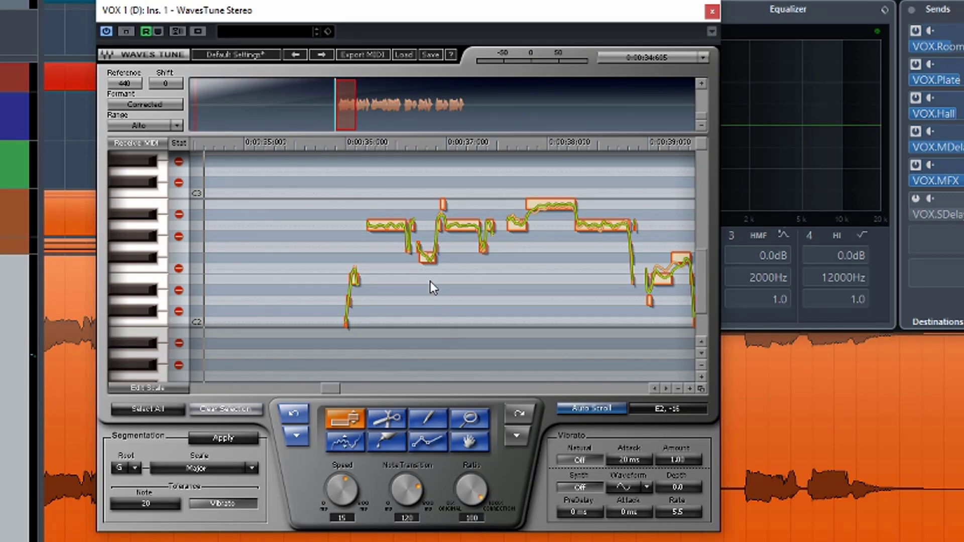
mouse_move(329, 387)
left_mouse_down()
mouse_move(346, 383)
mouse_move(331, 389)
left_mouse_up()
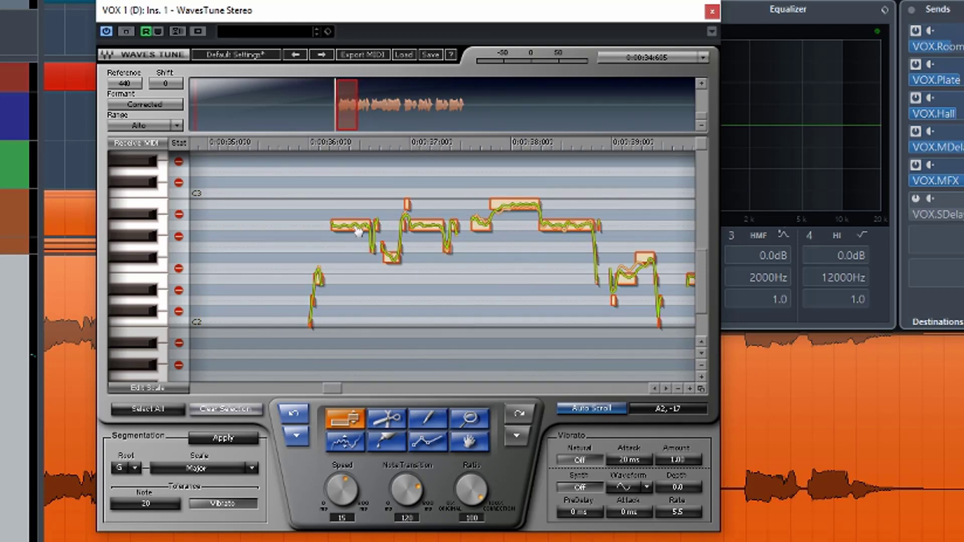
left_click_drag(333, 388, 357, 387)
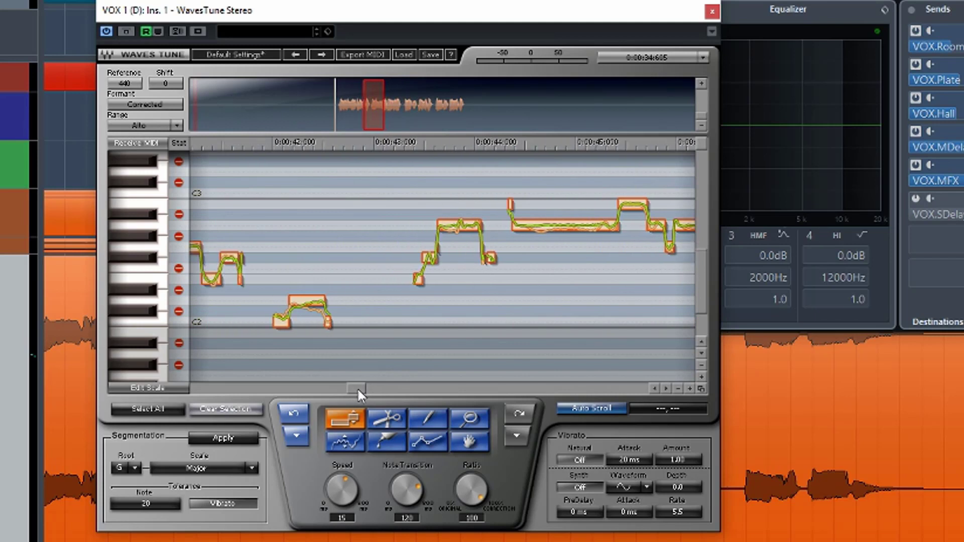
Raise the low note near C2 slightly and nudge the pitch of the A2 note
left_click(311, 307)
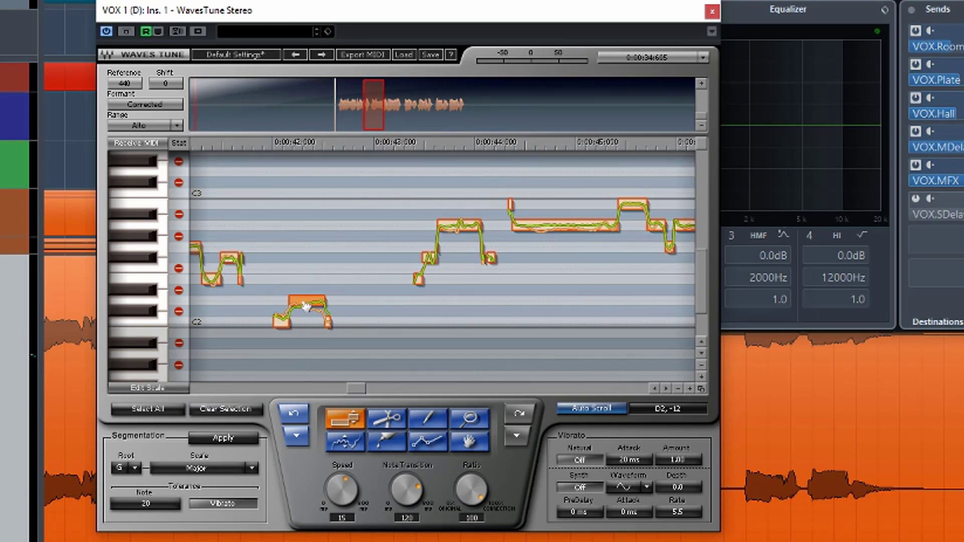
mouse_move(306, 305)
left_mouse_down()
mouse_move(308, 290)
mouse_move(309, 332)
mouse_move(309, 291)
mouse_move(309, 300)
left_mouse_up()
left_click(459, 221)
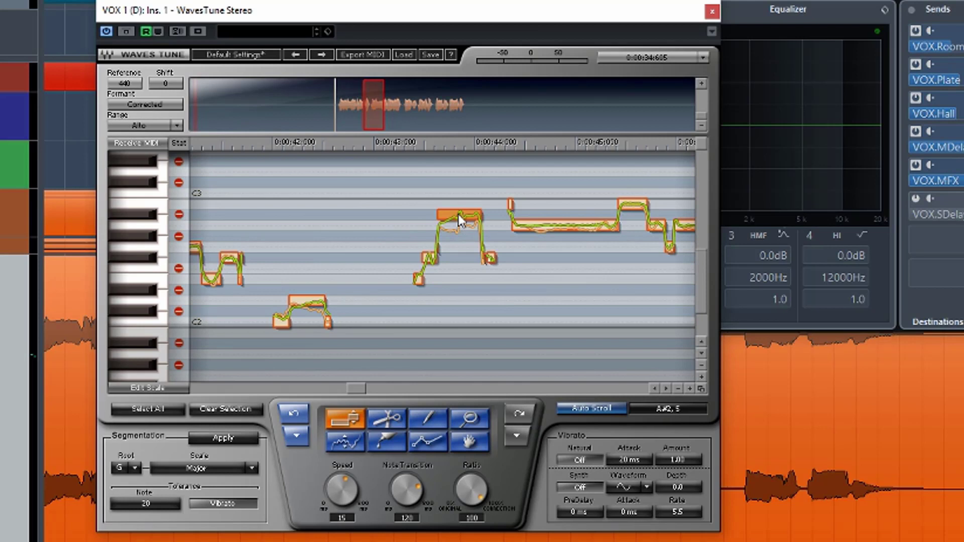
mouse_move(458, 235)
left_mouse_down()
mouse_move(459, 246)
mouse_move(459, 224)
left_mouse_up()
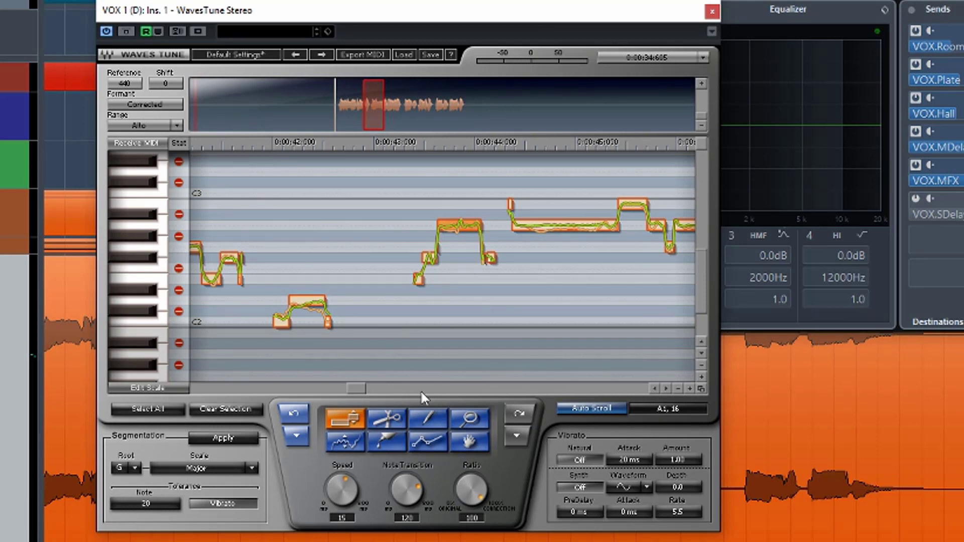
Split the A2 note into two pitches, then marquee-select a group of notes and shift them down and back
left_click(387, 418)
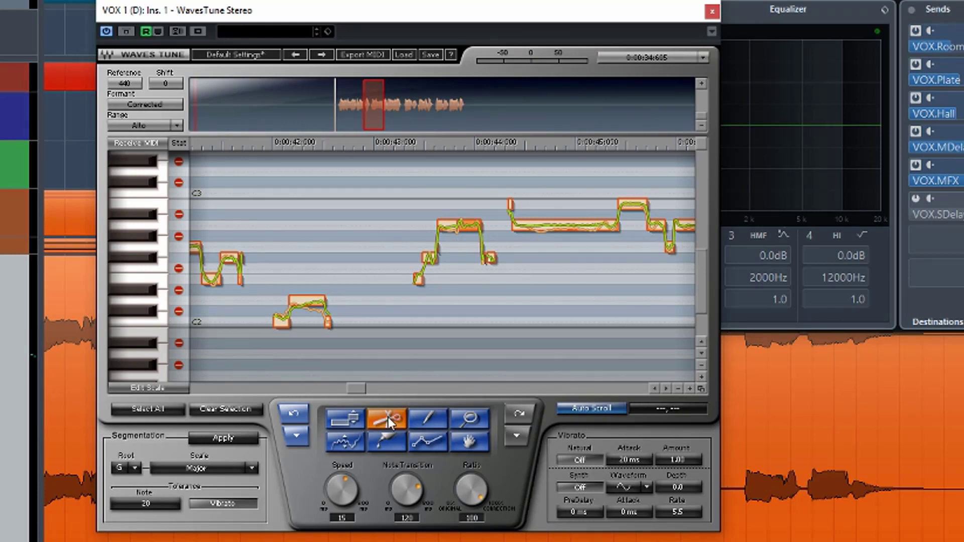
left_click(353, 420)
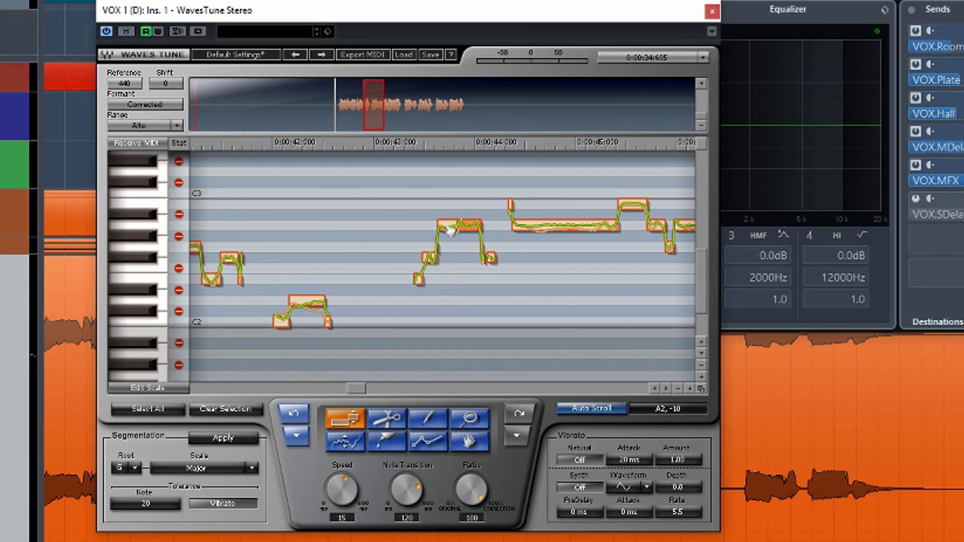
mouse_move(449, 230)
left_mouse_down()
mouse_move(448, 215)
mouse_move(470, 246)
mouse_move(472, 225)
mouse_move(452, 226)
left_mouse_up()
mouse_move(441, 224)
left_mouse_down()
mouse_move(444, 208)
mouse_move(444, 227)
left_mouse_up()
left_click_drag(332, 177, 691, 284)
mouse_move(585, 224)
left_mouse_down()
mouse_move(581, 240)
mouse_move(576, 223)
left_mouse_up()
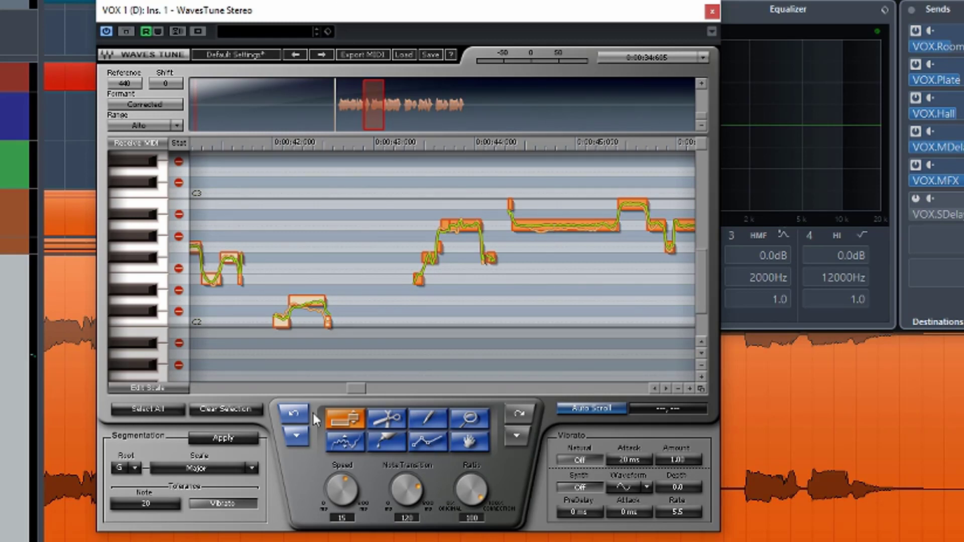
Undo all note edits back to the 'Horizontal zoom in' entry in the undo history
left_click(299, 442)
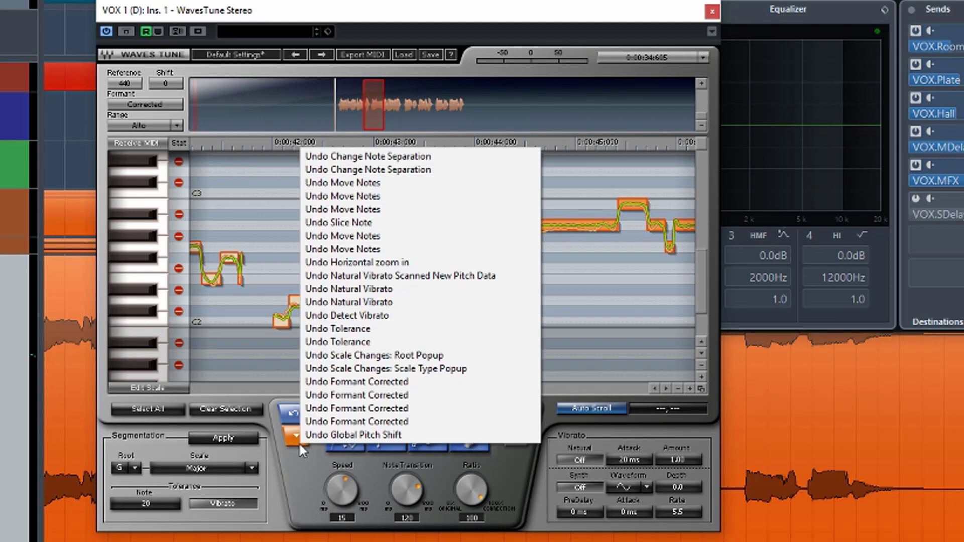
left_click(356, 261)
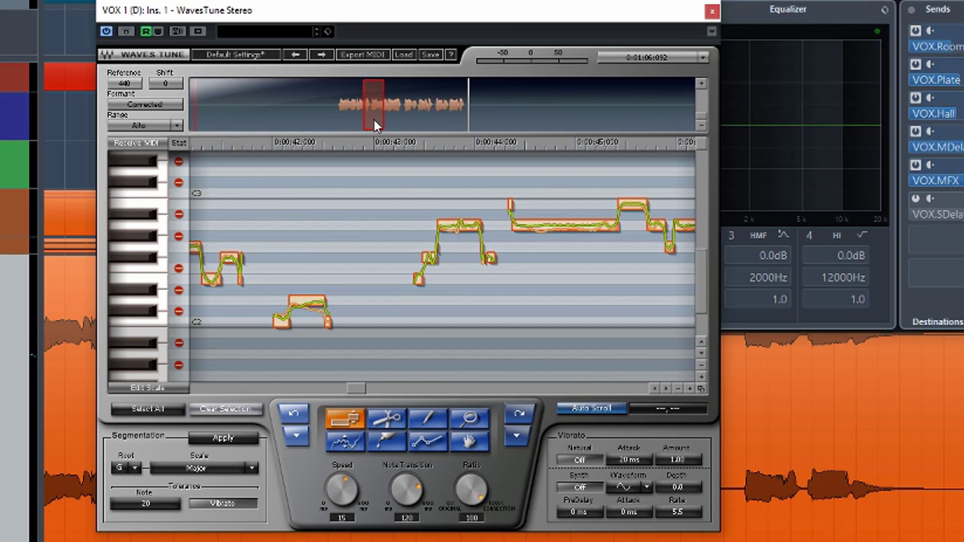
Bring the 0:35 passage back into view, shift the Waves Tune window up, and play the corrected vocal
left_click_drag(375, 119, 347, 122)
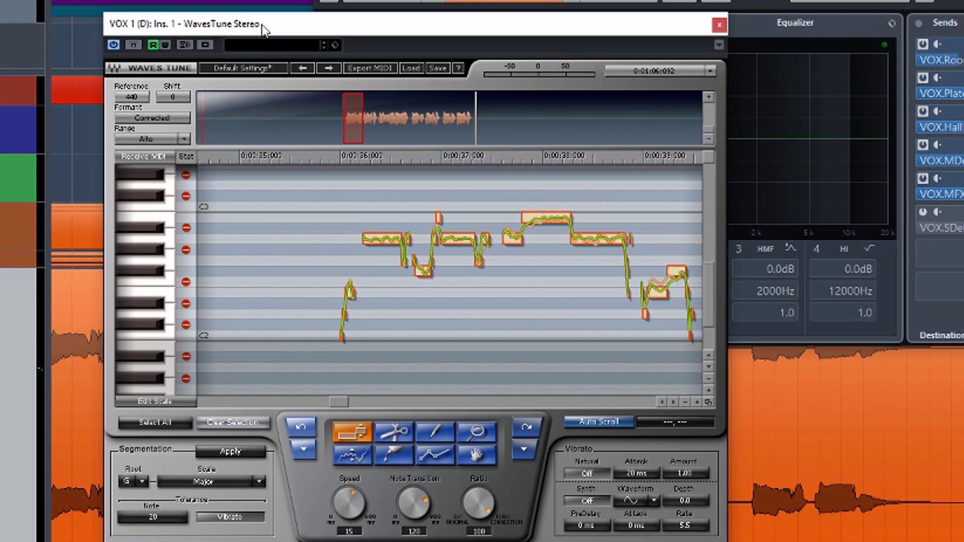
left_click_drag(263, 30, 295, 22)
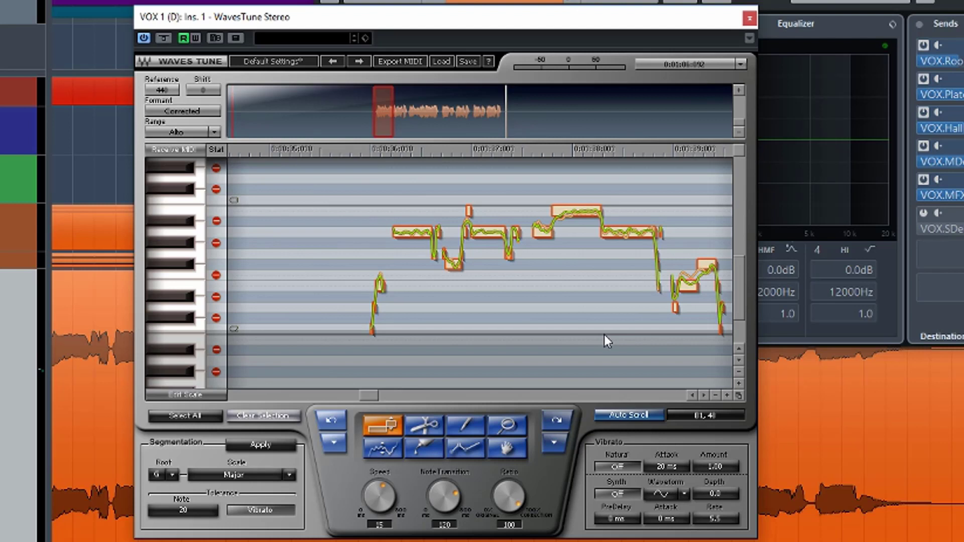
key("space")
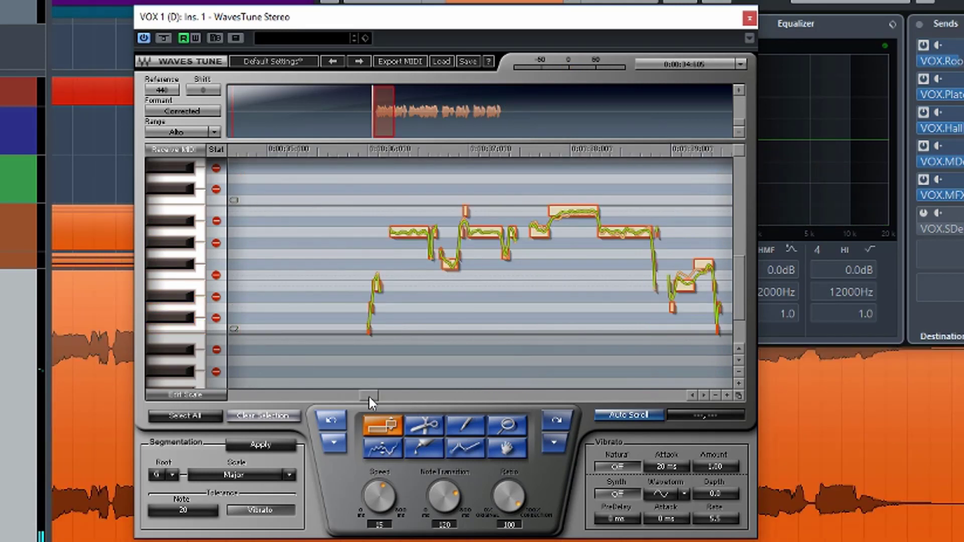
Listen to the corrected vocal from about 0:51
left_click_drag(369, 395, 429, 396)
left_click(325, 148)
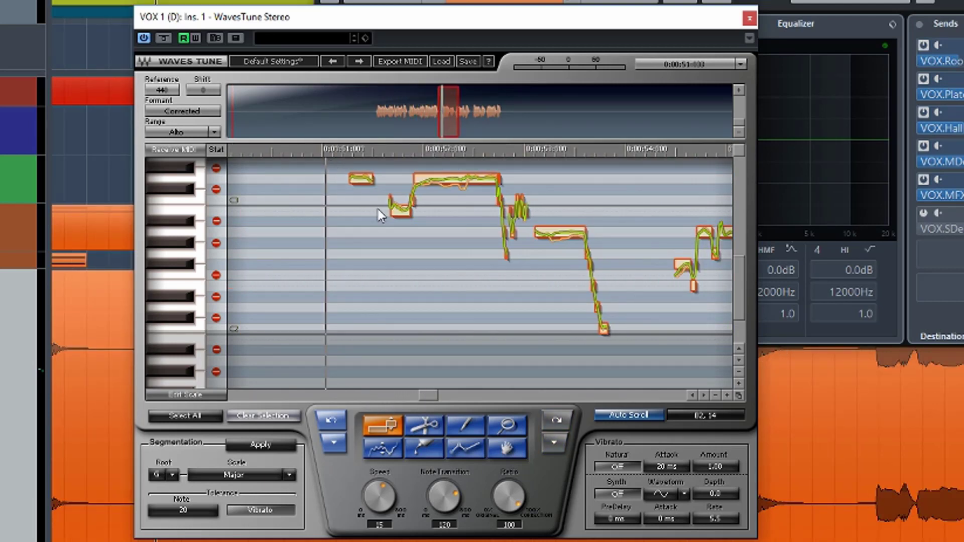
key("space")
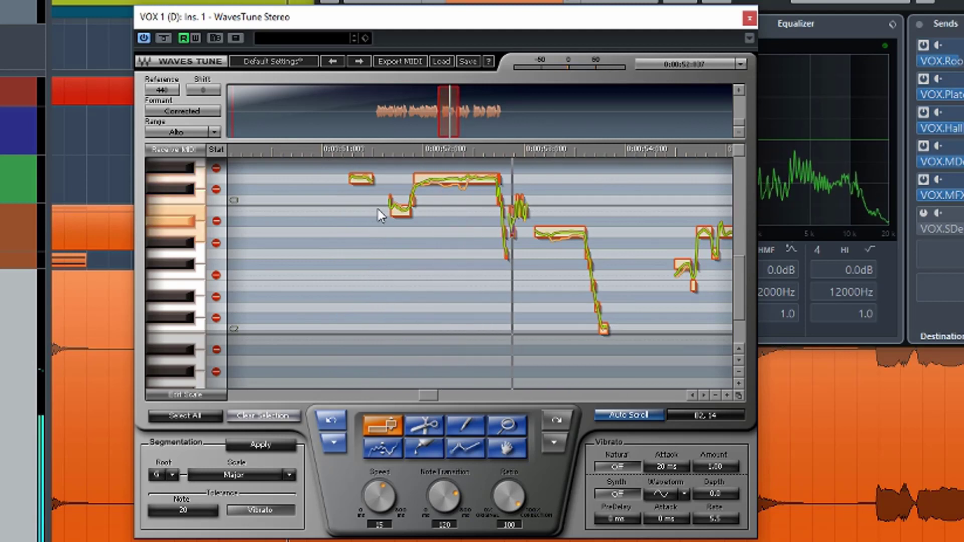
key("space")
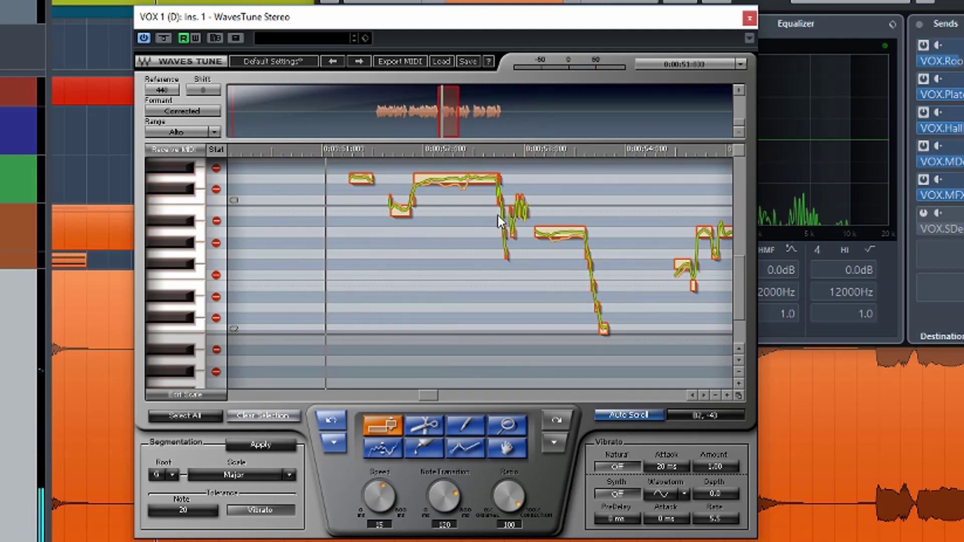
scroll(502, 201, "up", 3)
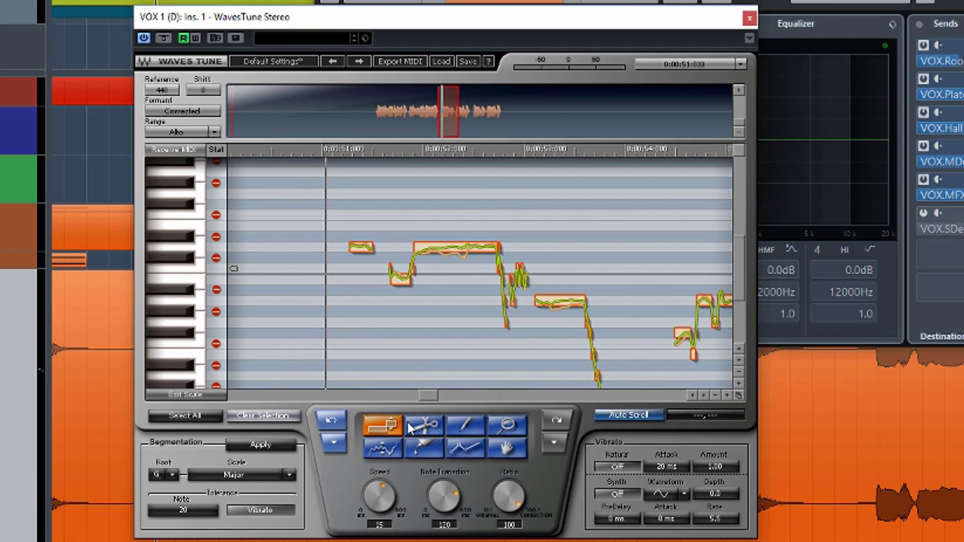
Split the long held note in two with the Scissors tool, select its right half, and audition it
left_click(426, 427)
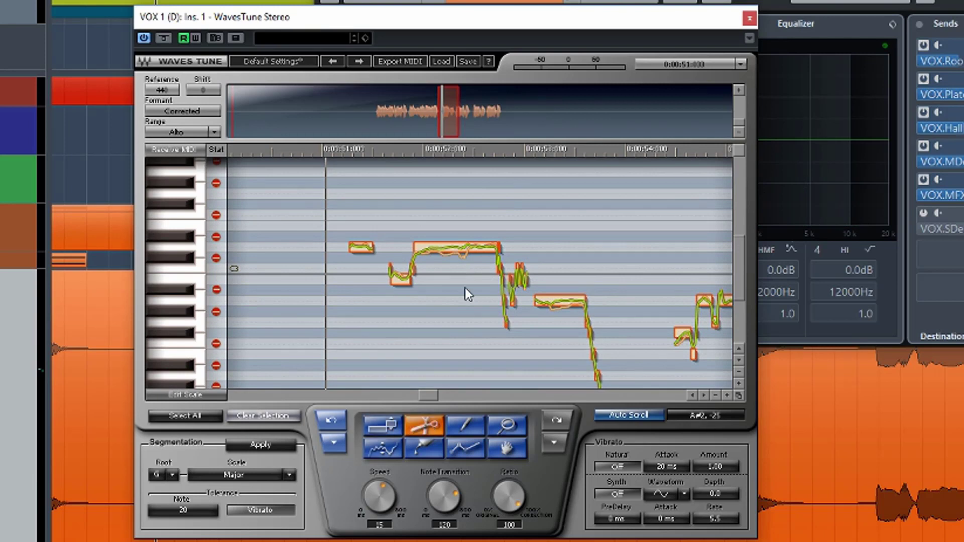
left_click(462, 254)
left_click(383, 424)
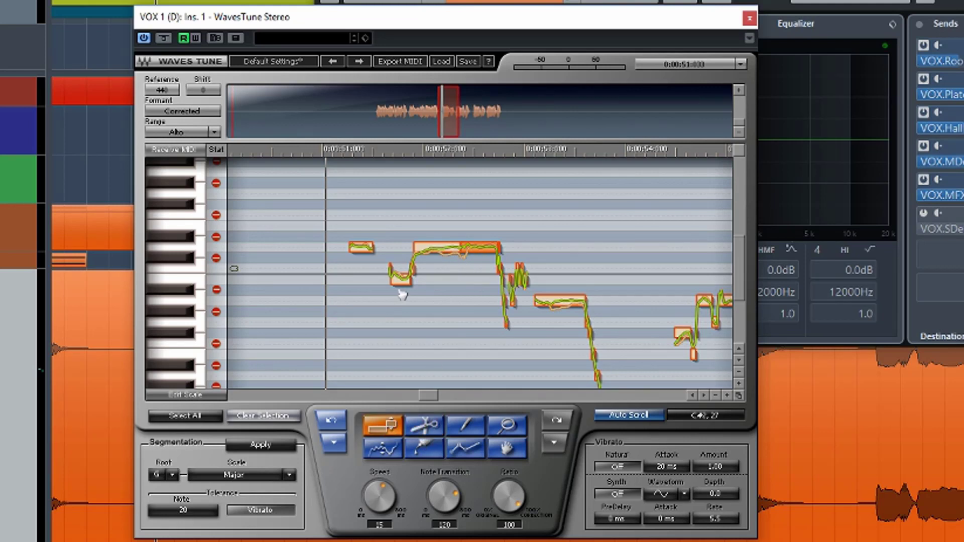
left_click(434, 251)
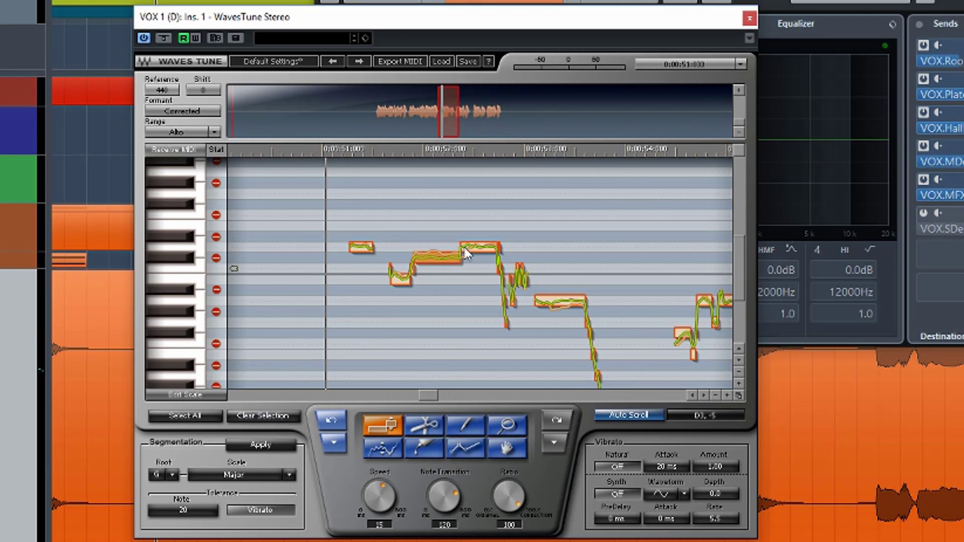
key("space")
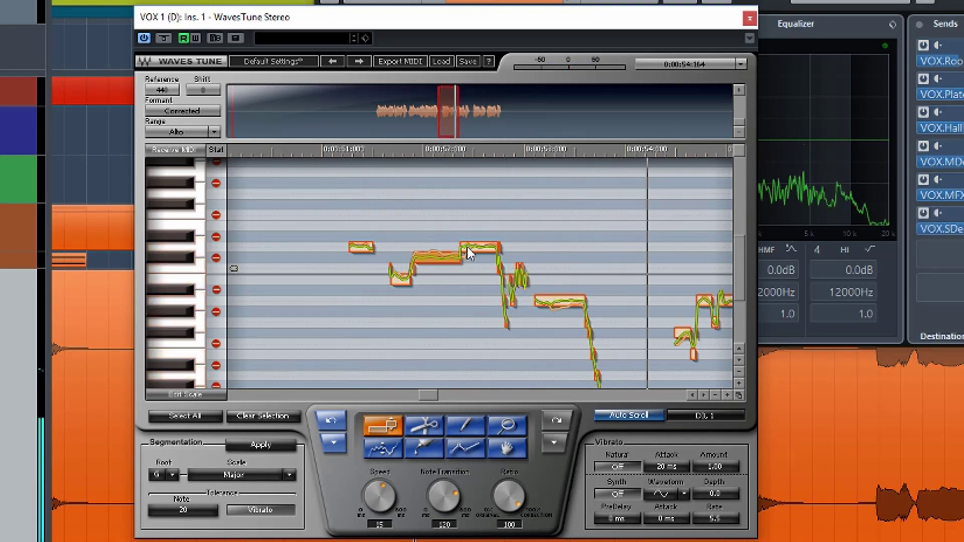
key("space")
Try the right half a semitone lower, then return it to its original pitch and compare
left_click_drag(449, 257, 444, 273)
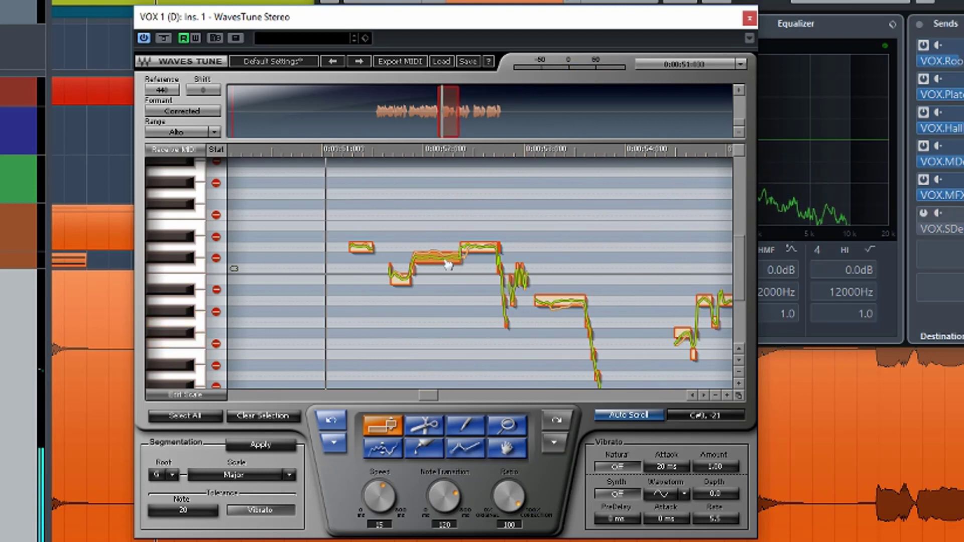
key("space")
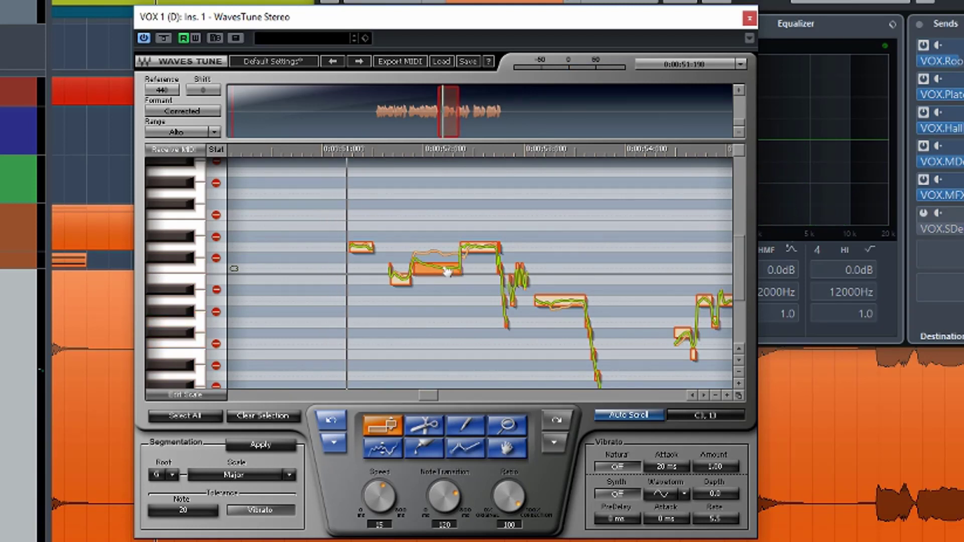
key("space")
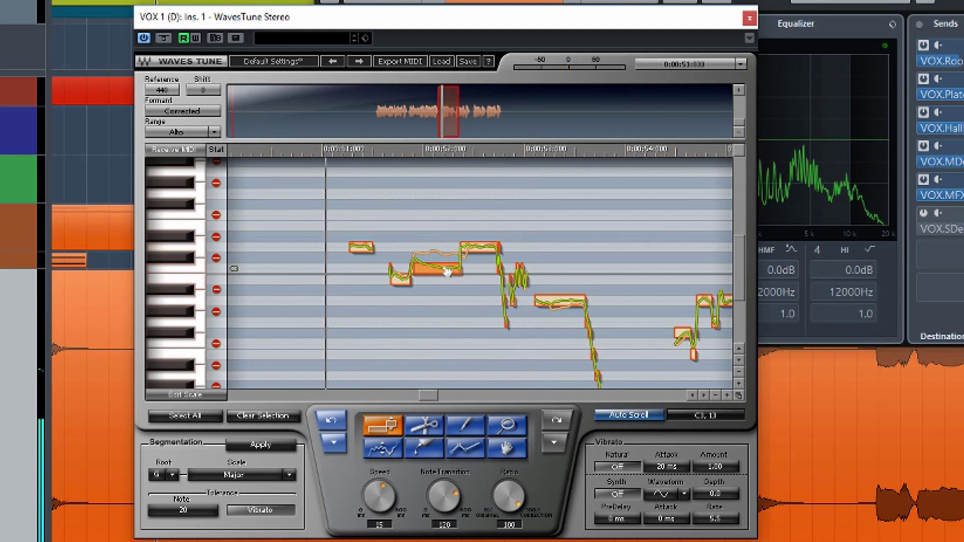
left_click_drag(448, 272, 449, 262)
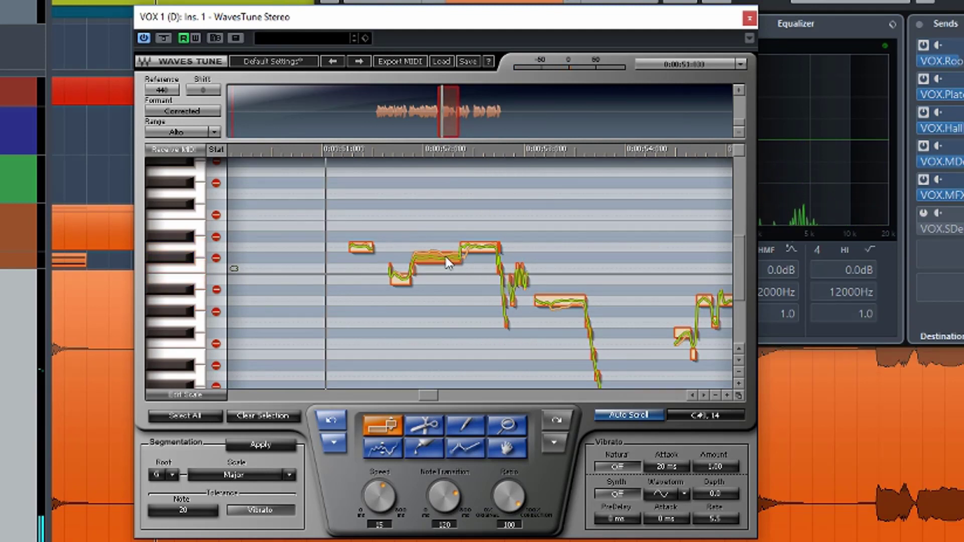
key("space")
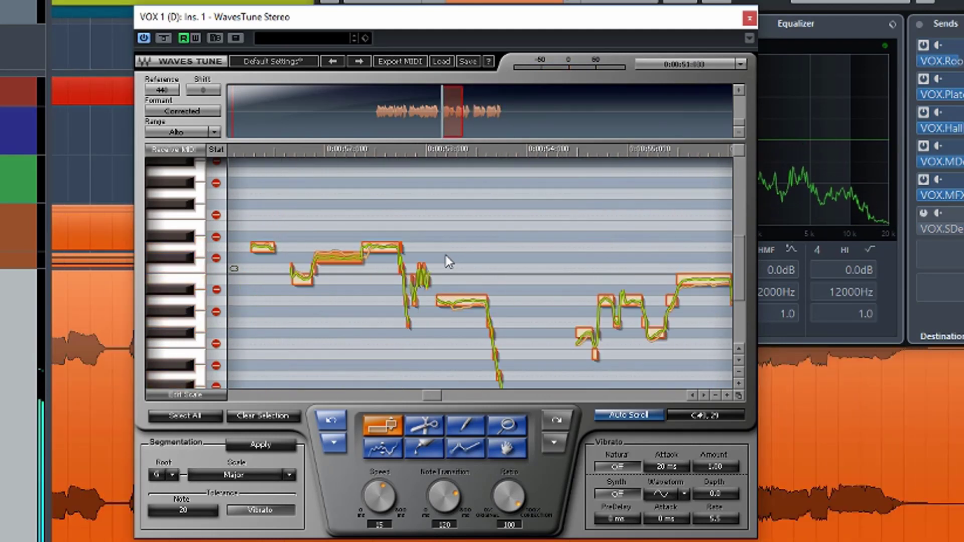
Scroll to the later phrase and audition it from the clicked ruler point
mouse_move(435, 394)
left_mouse_down()
mouse_move(492, 389)
mouse_move(430, 396)
mouse_move(461, 393)
left_mouse_up()
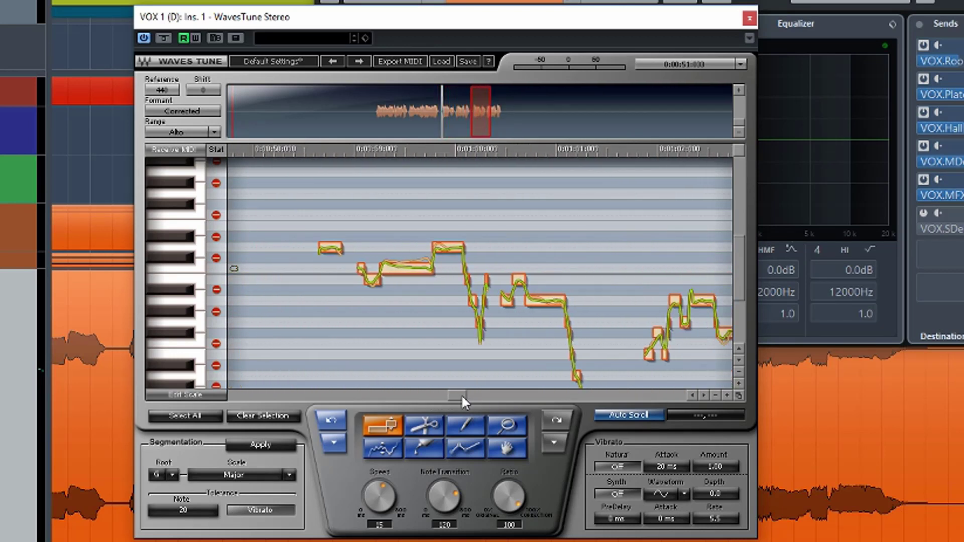
left_click(294, 146)
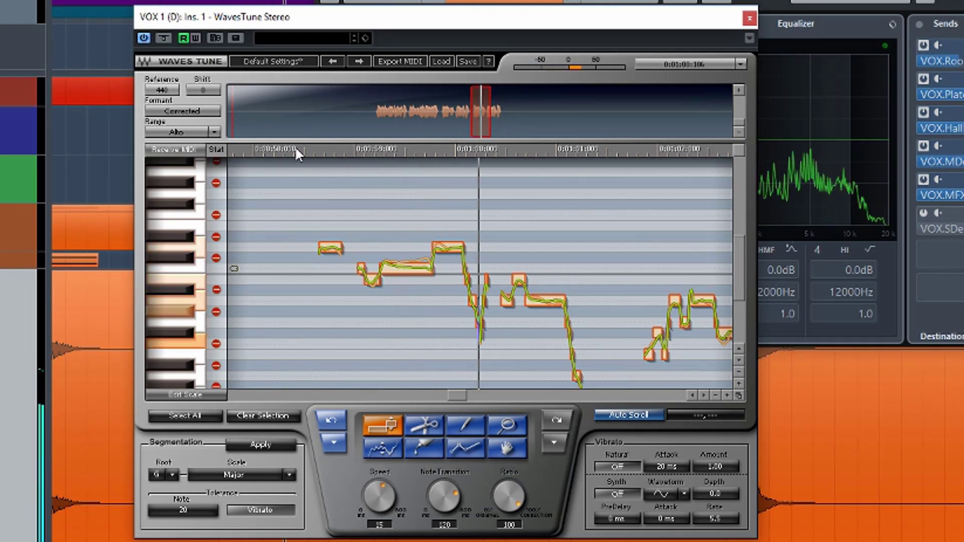
key("space")
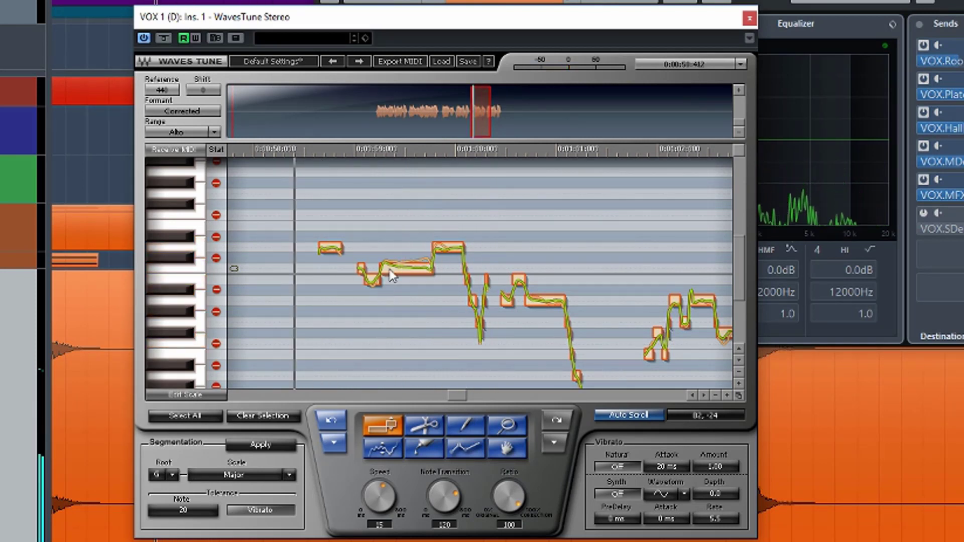
Raise the selected note segment a semitone, replay it, and toggle one scale pitch on and off
key("Up")
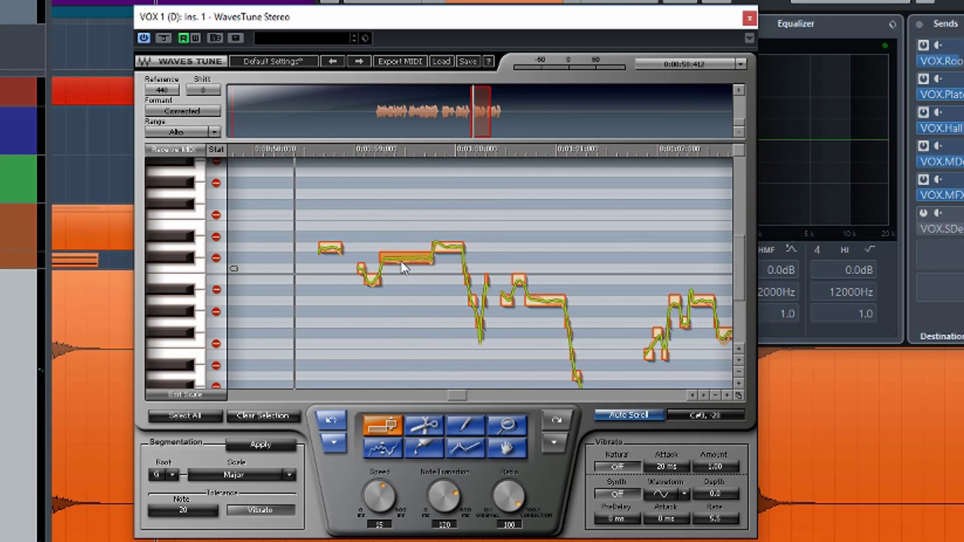
key("space")
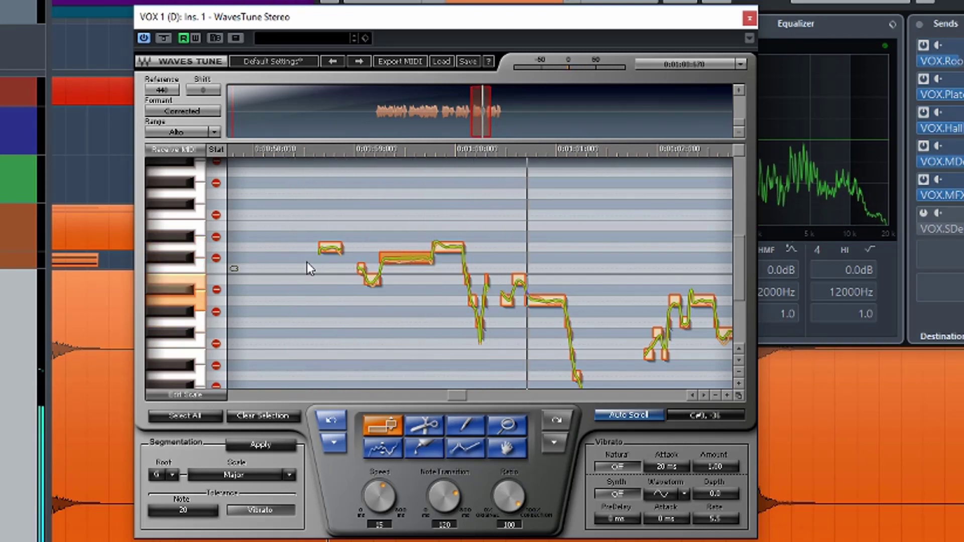
key("space")
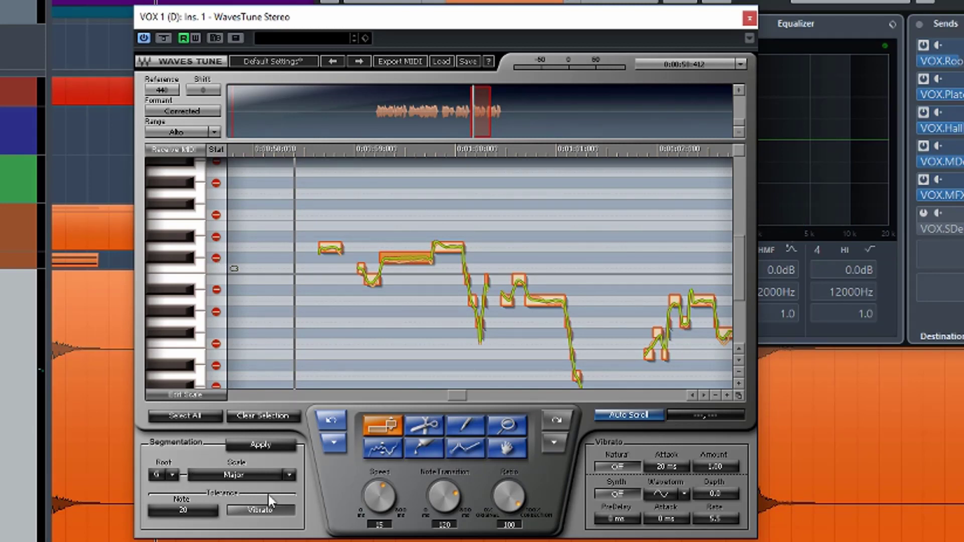
left_click(218, 259)
left_click(217, 259)
Scroll back and play the earlier phrase from about 0:00:35.5
left_click_drag(440, 396, 367, 391)
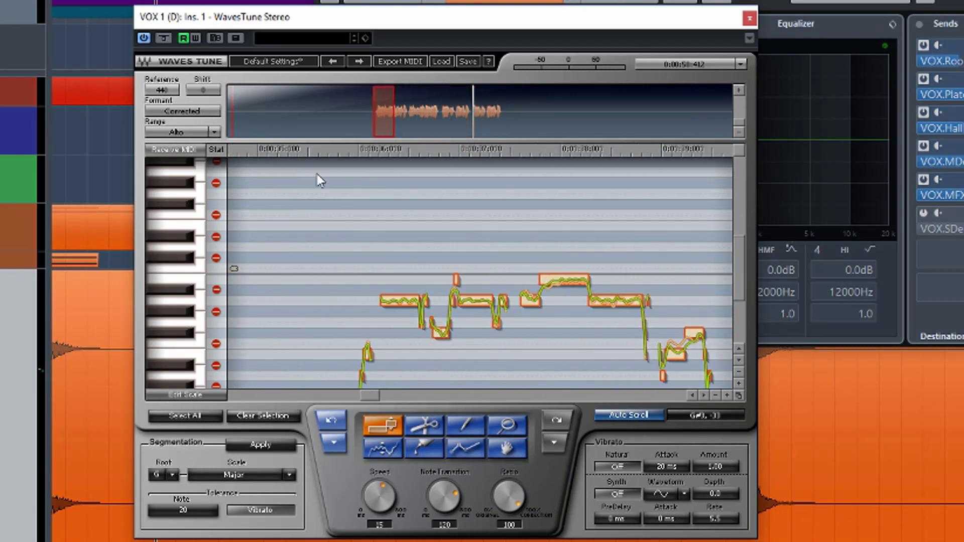
left_click(307, 153)
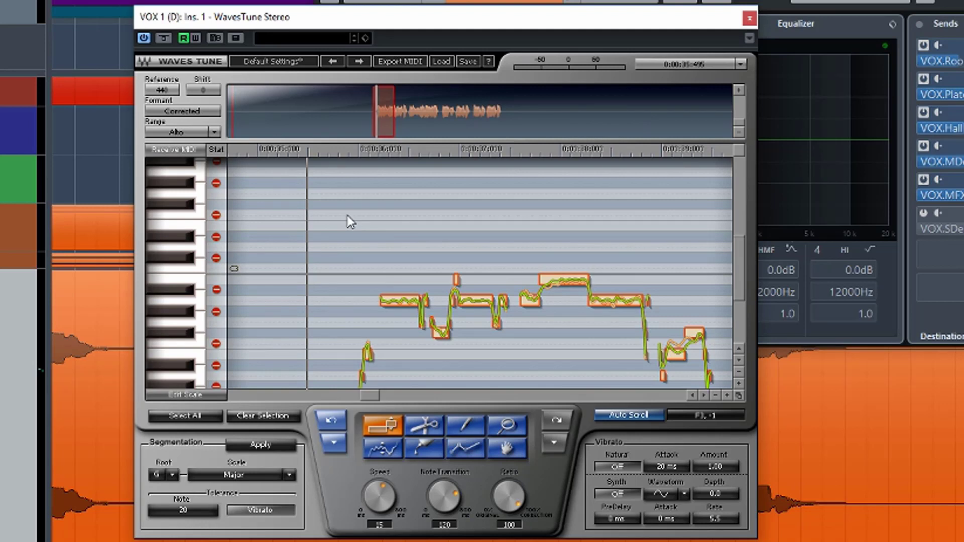
key("space")
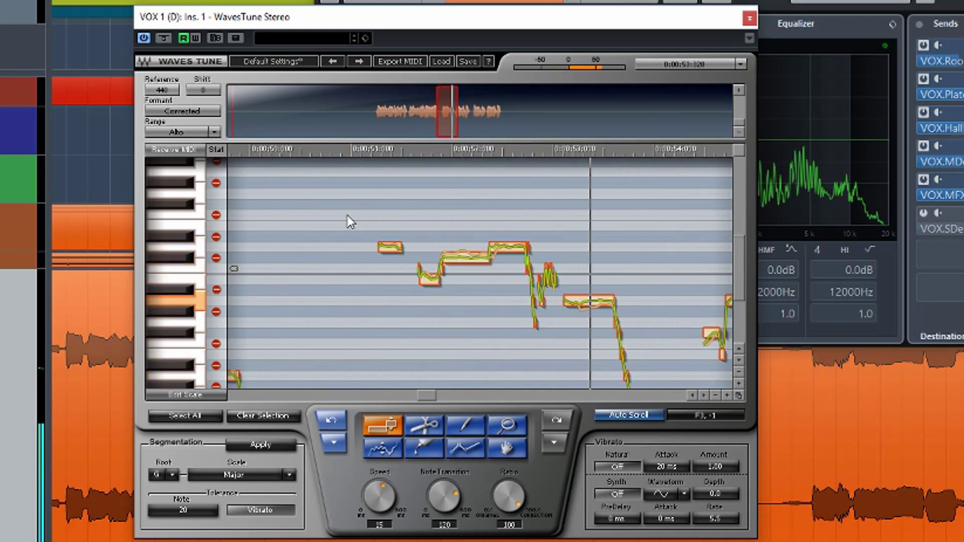
key("space")
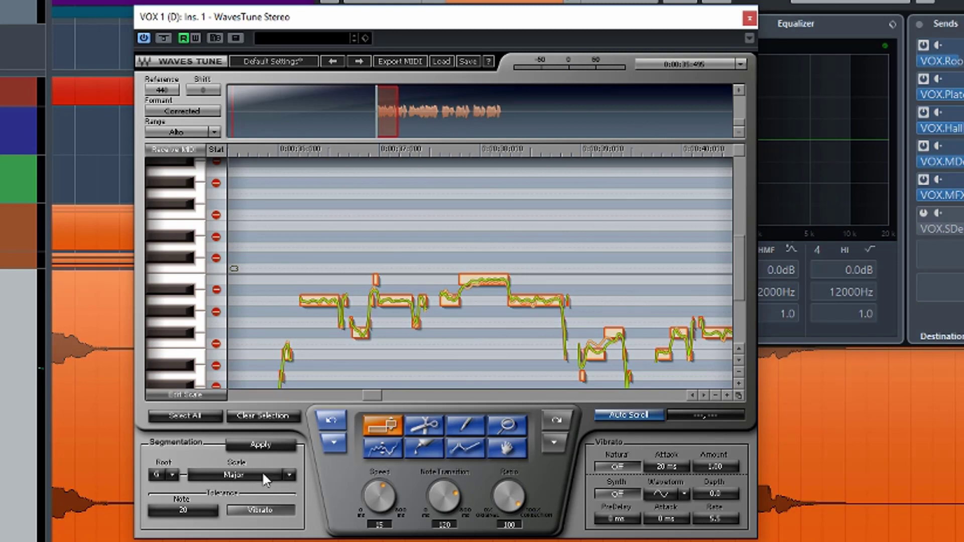
Select all note segments, re-segment them to the A Harmonic Minor scale, and audition the result
scroll(275, 480, "down", 1)
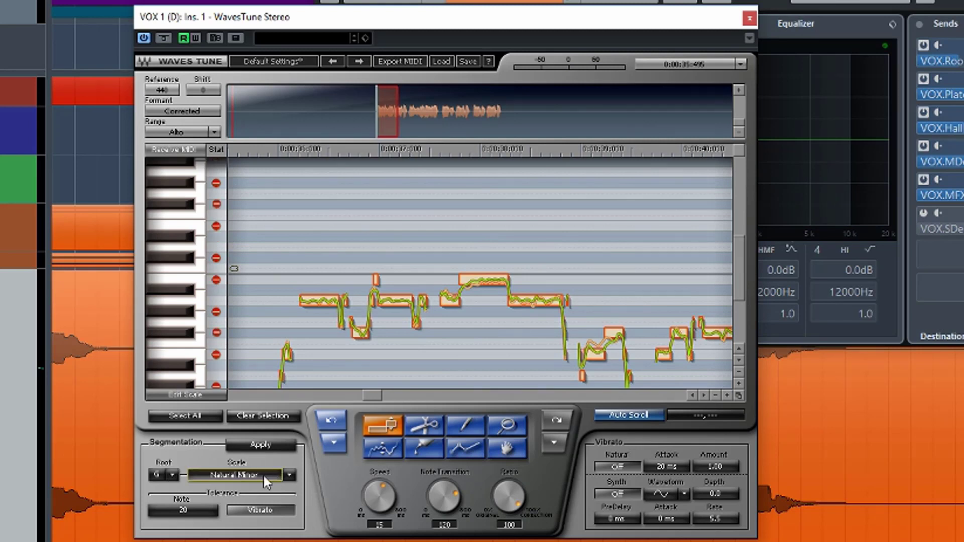
scroll(264, 475, "down", 1)
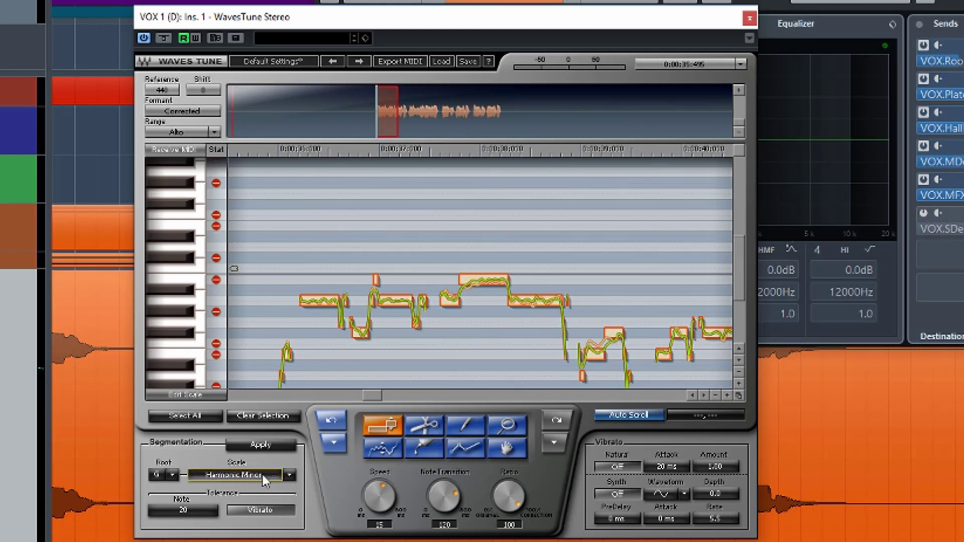
scroll(161, 473, "down", 1)
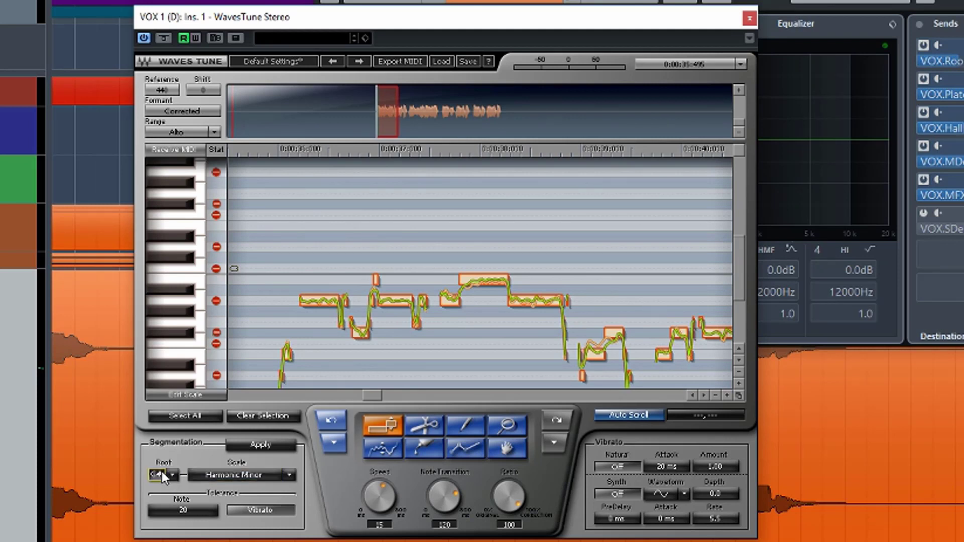
scroll(161, 469, "down", 1)
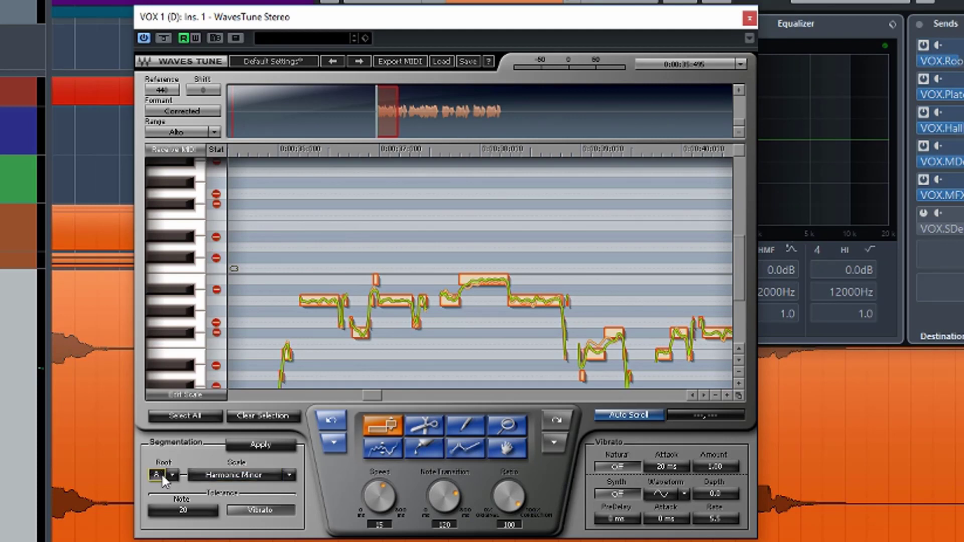
left_click(197, 415)
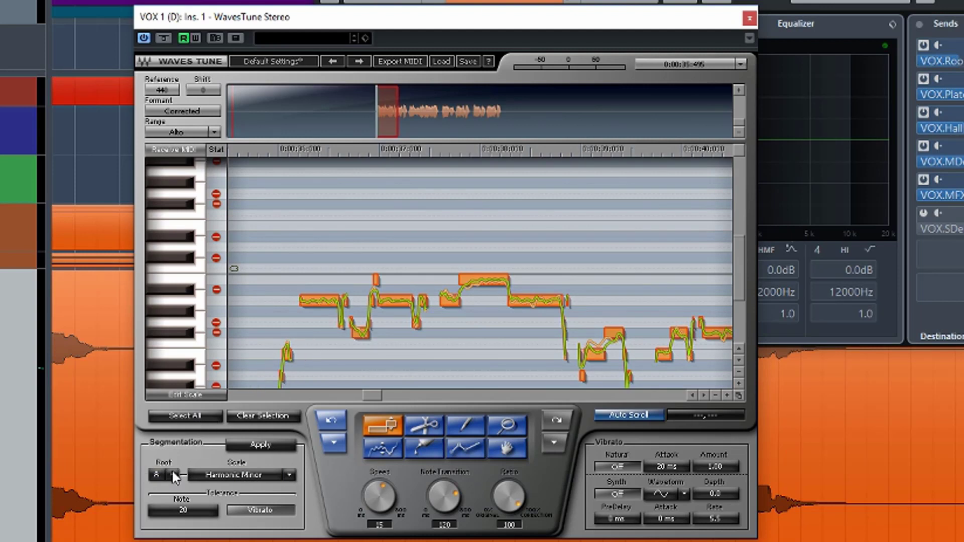
left_click(260, 444)
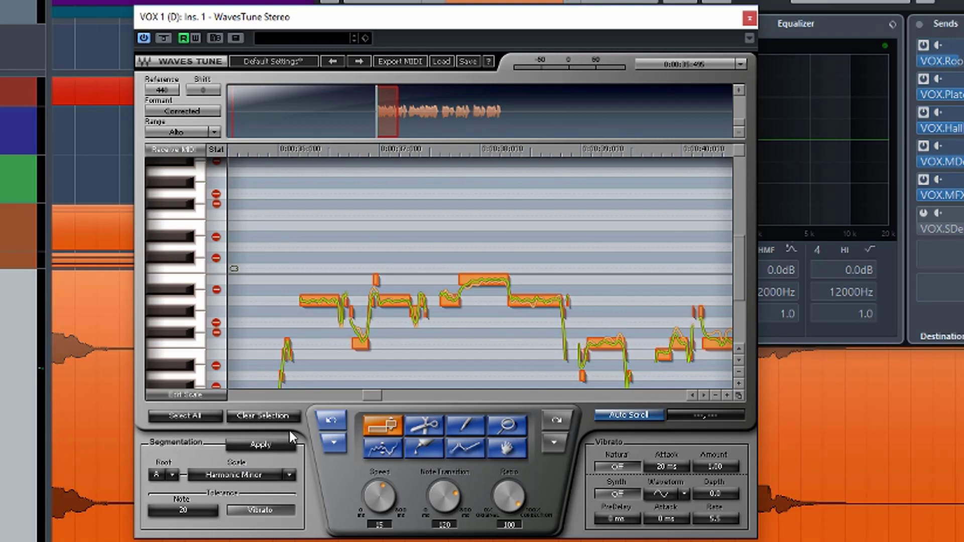
key("space")
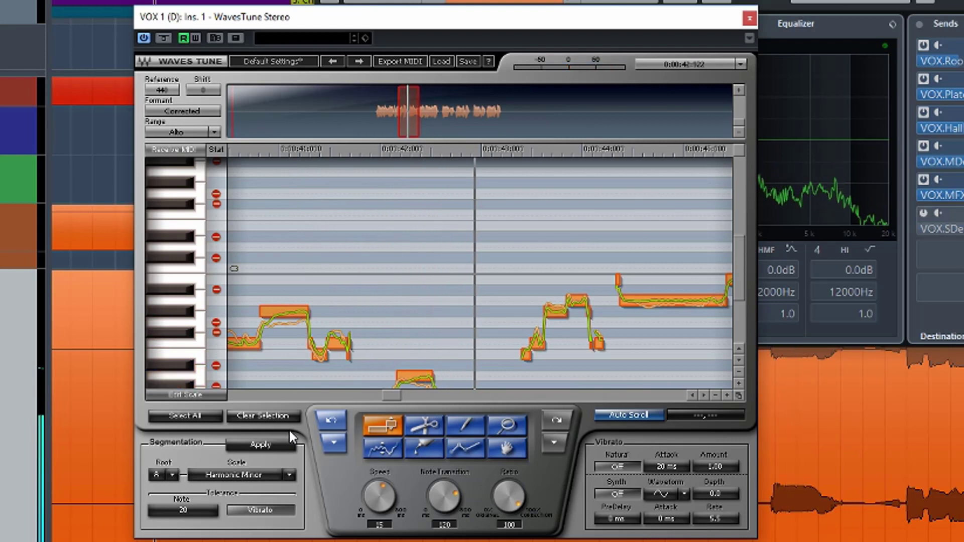
key("space")
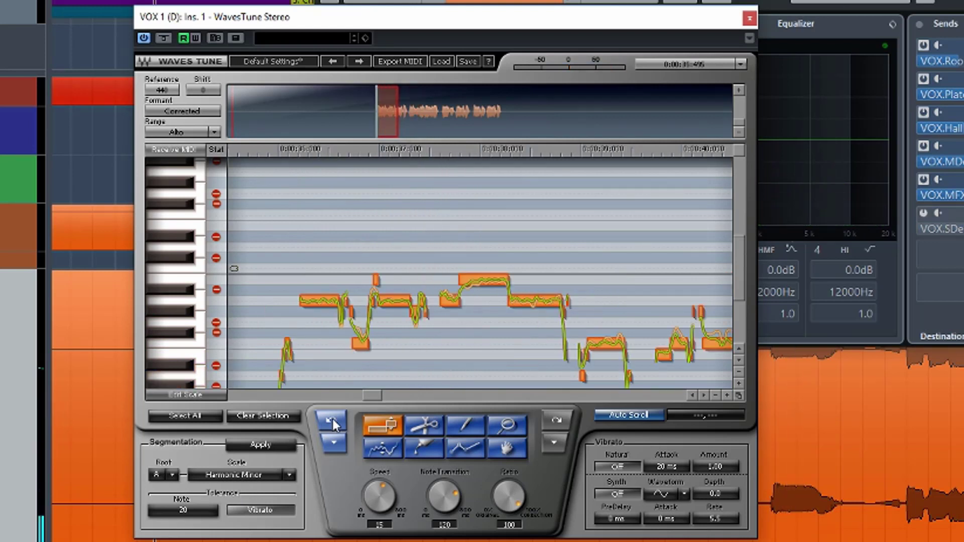
Undo the note edits, set the scale to G Major with note tolerance 100, and select all notes
left_click(332, 421)
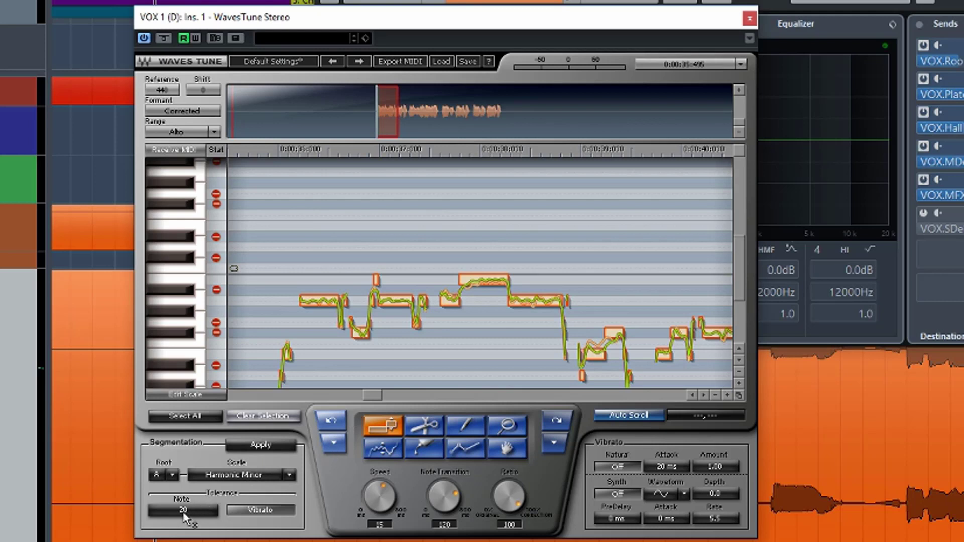
left_click(173, 475)
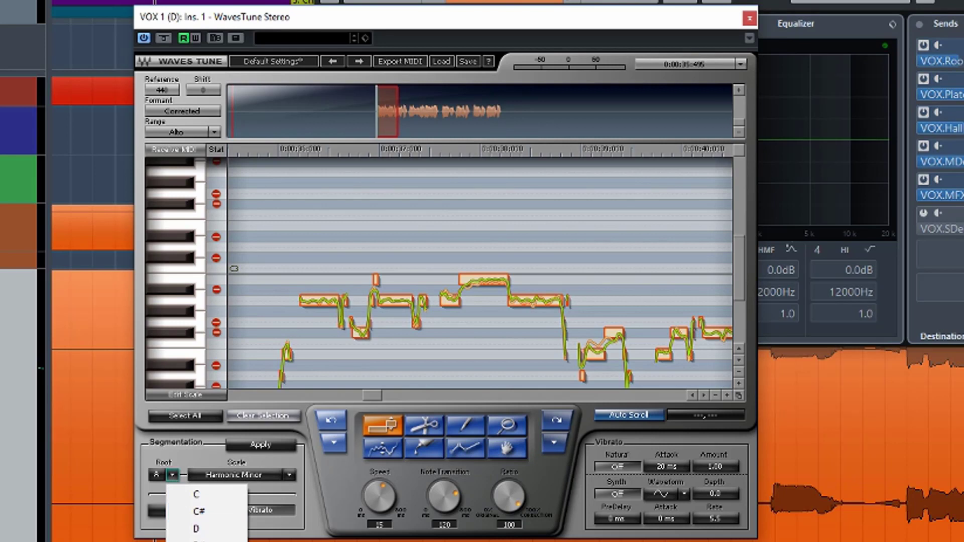
left_click(196, 540)
scroll(246, 474, "down", 1)
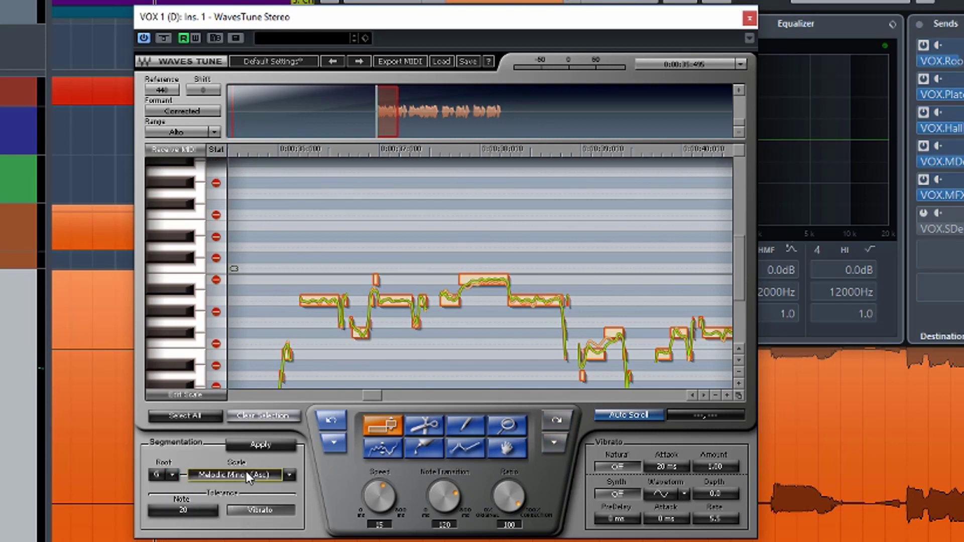
left_click(289, 474)
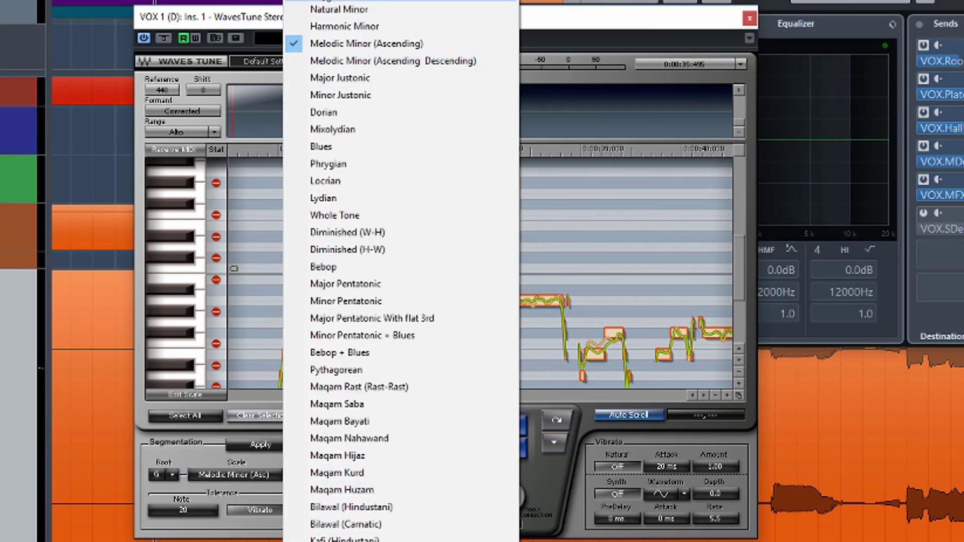
left_click(312, 2)
left_click_drag(213, 508, 213, 500)
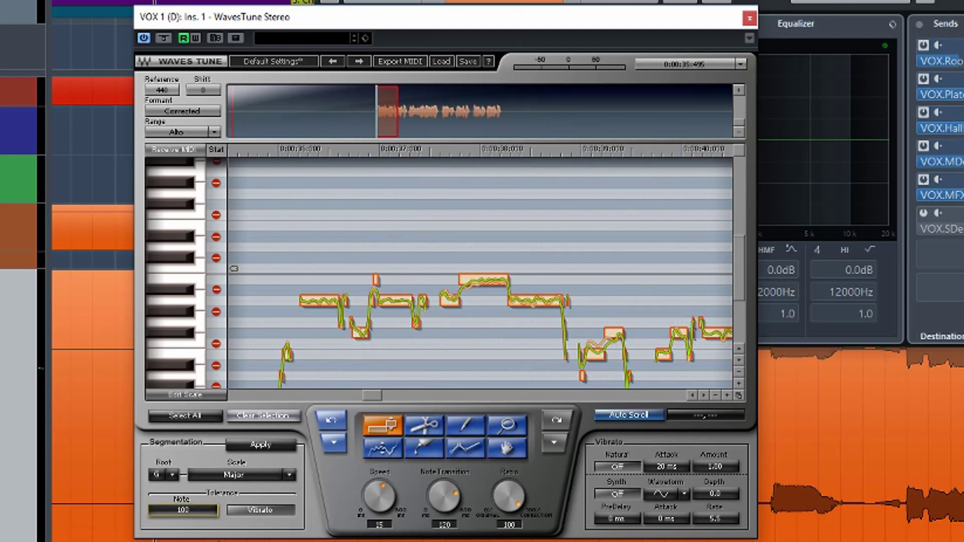
left_click(204, 419)
Re-segment the notes, then try lower note tolerances down to 11
left_click(265, 443)
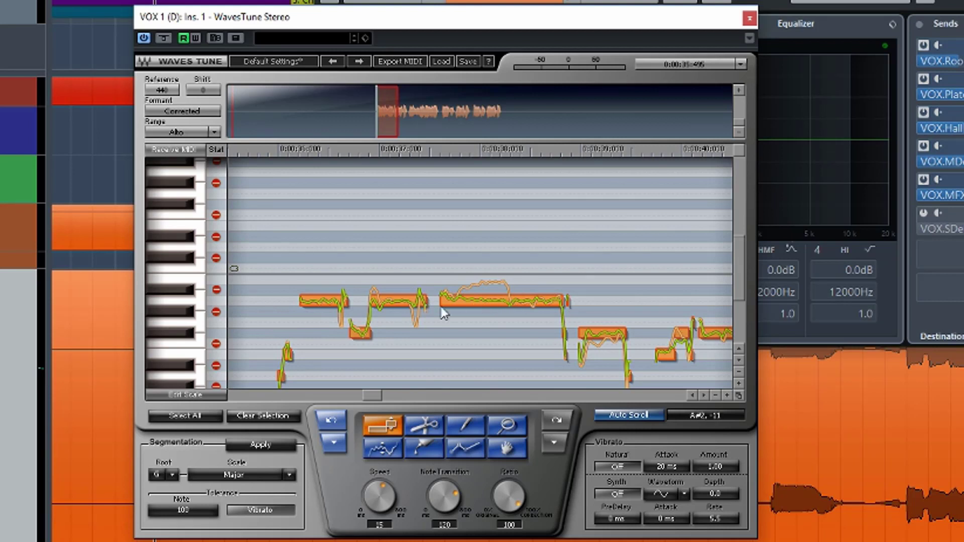
mouse_move(359, 396)
left_mouse_down()
mouse_move(402, 394)
mouse_move(376, 392)
left_mouse_up()
left_click_drag(183, 510, 183, 541)
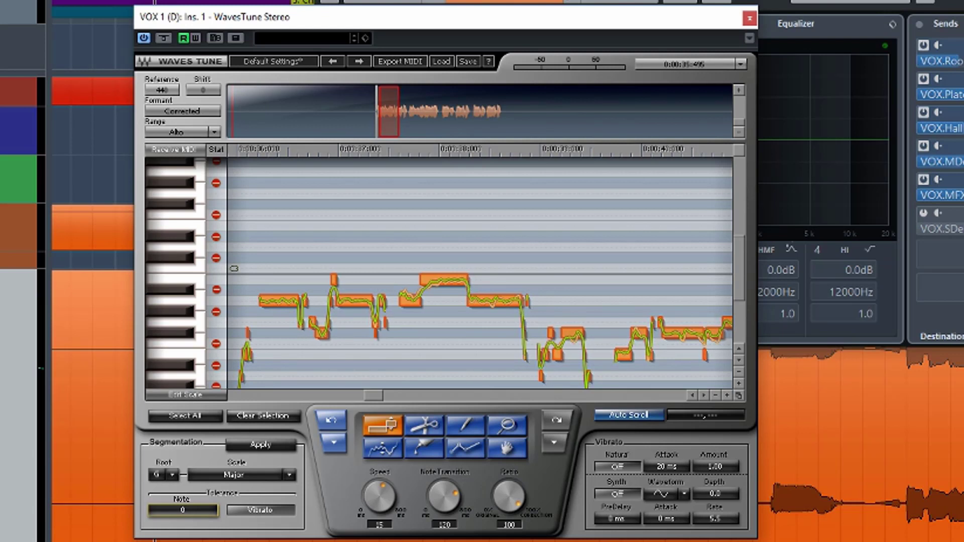
left_click(192, 516)
type("11")
key("Return")
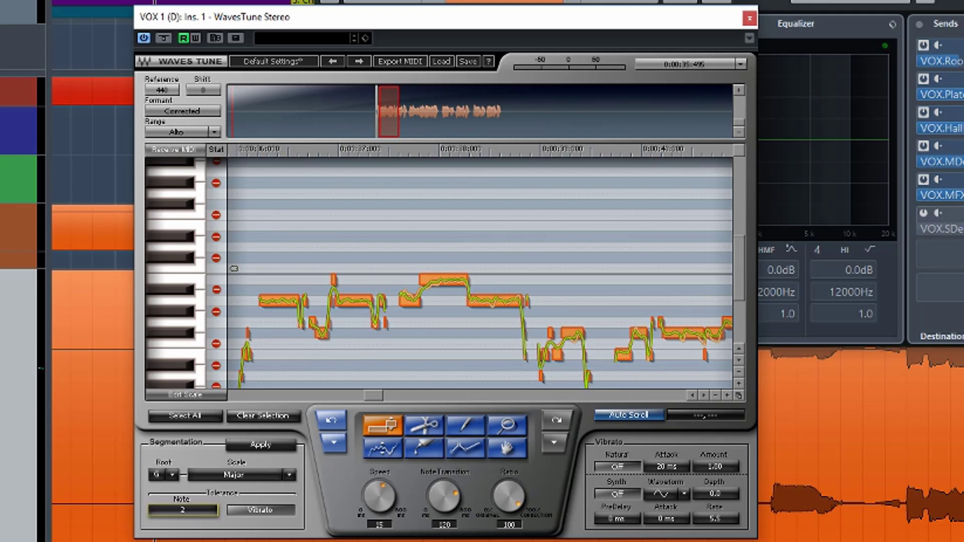
Settle note tolerance at 22 and begin raising the correction speed
left_click_drag(183, 510, 183, 469)
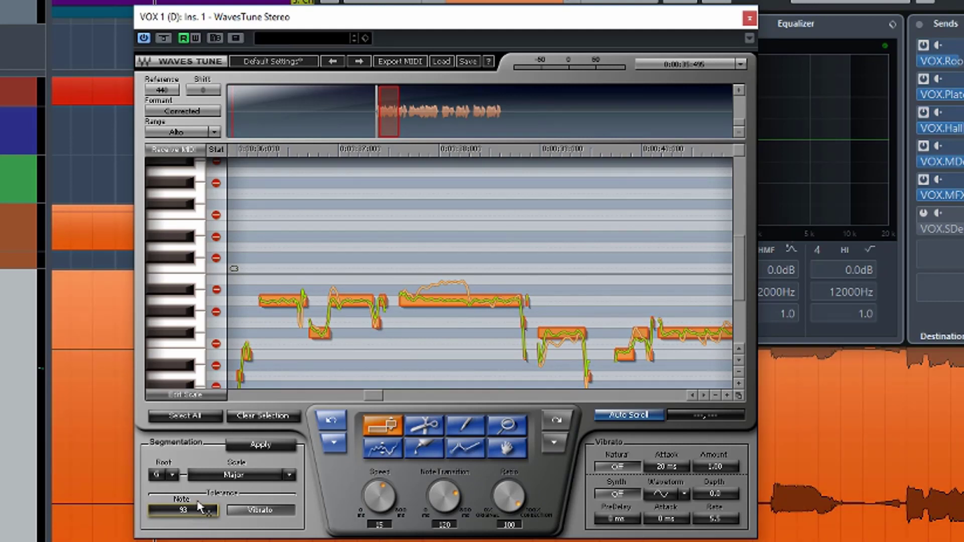
left_click_drag(194, 517, 194, 541)
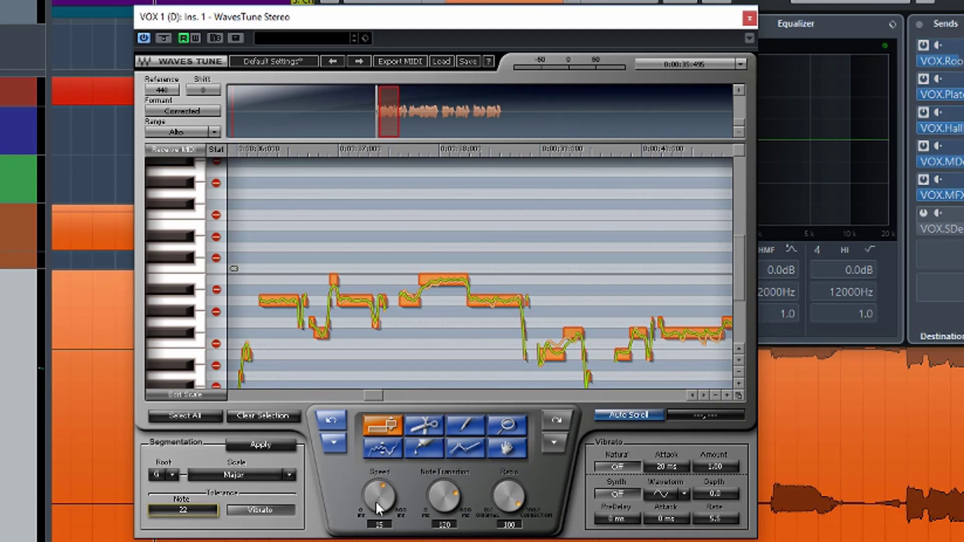
left_click_drag(380, 509, 380, 482)
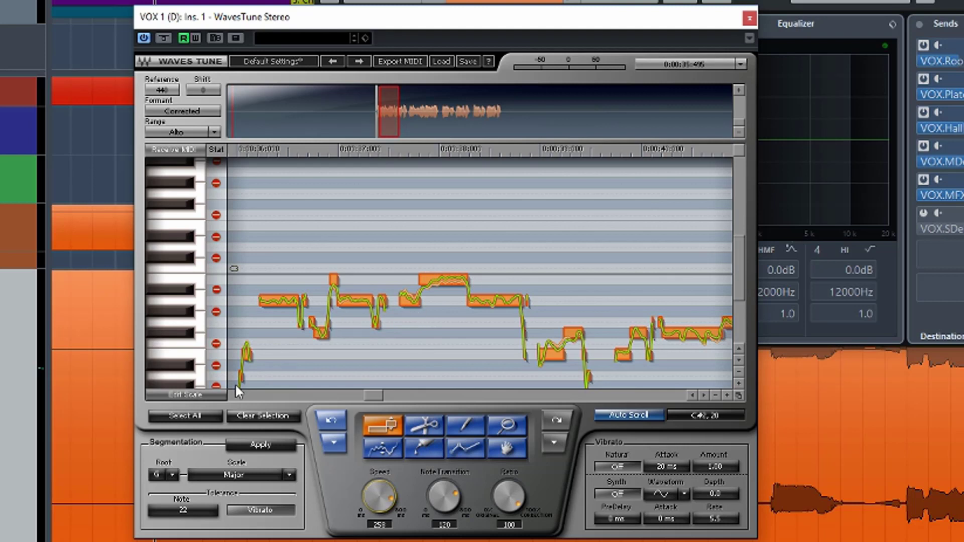
Audition correction speeds between 0 and about 800, leaving Speed at 106
left_click_drag(380, 497, 380, 533)
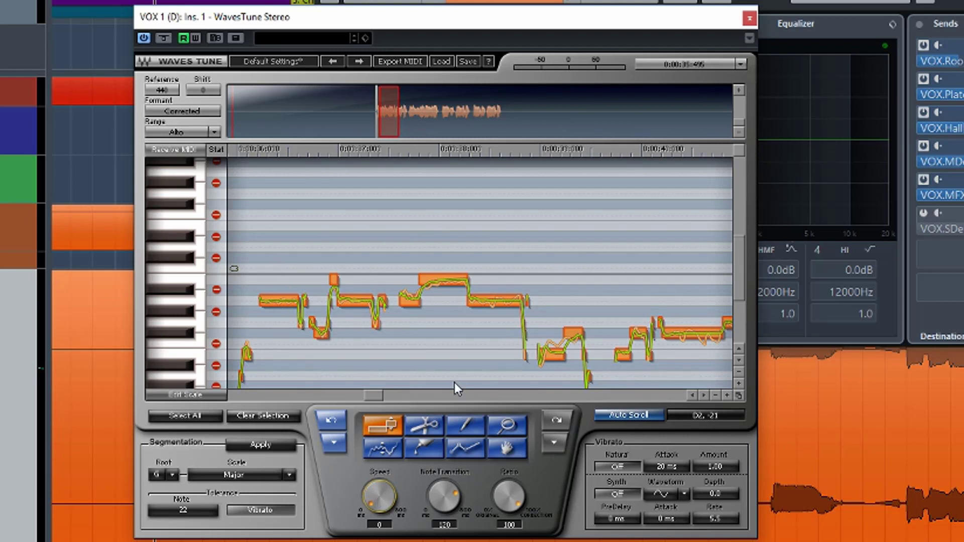
key("space")
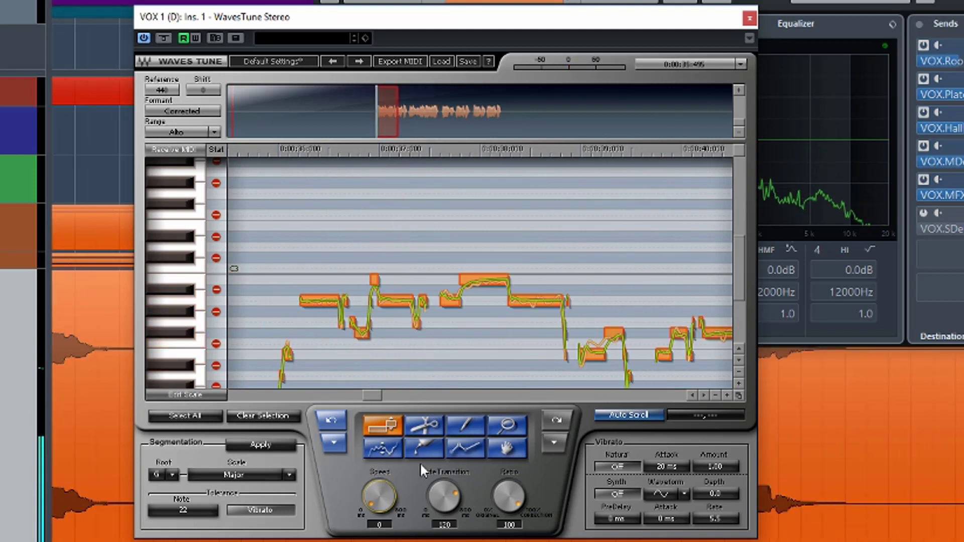
left_click_drag(381, 499, 381, 467)
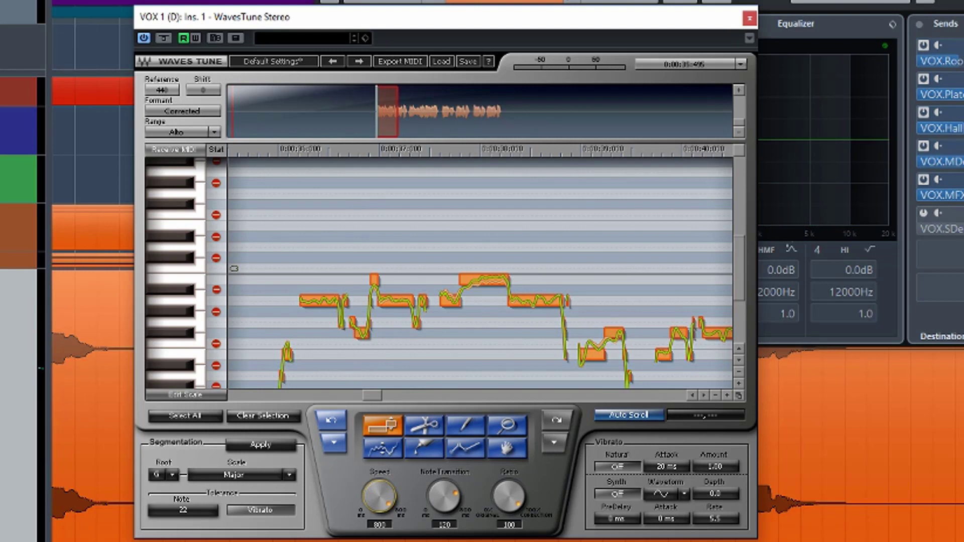
left_click_drag(381, 467, 381, 496)
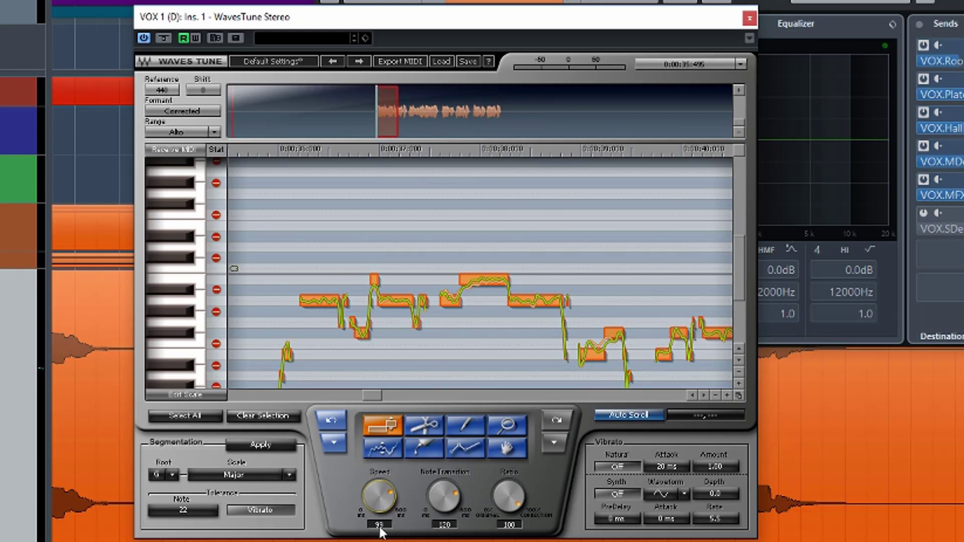
left_click_drag(380, 533, 380, 526)
Sweep Note Transition up toward 830 and back to 0, then audition the vocal
left_click_drag(457, 493, 457, 505)
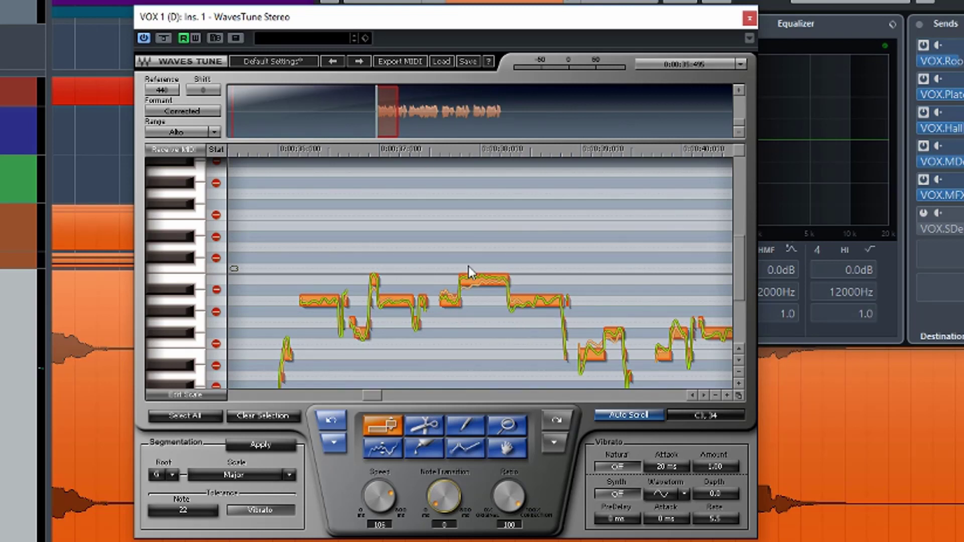
left_click_drag(440, 504, 450, 372)
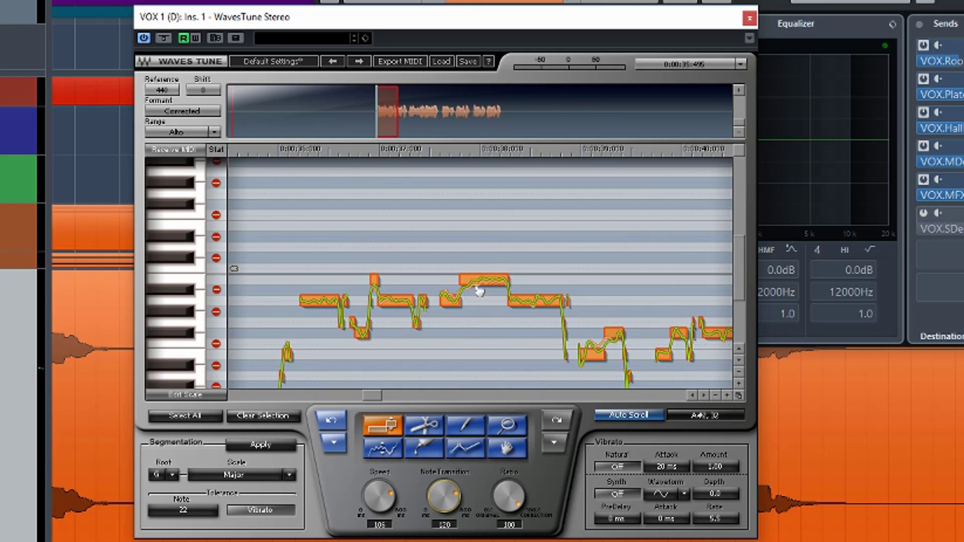
left_click_drag(435, 495, 436, 455)
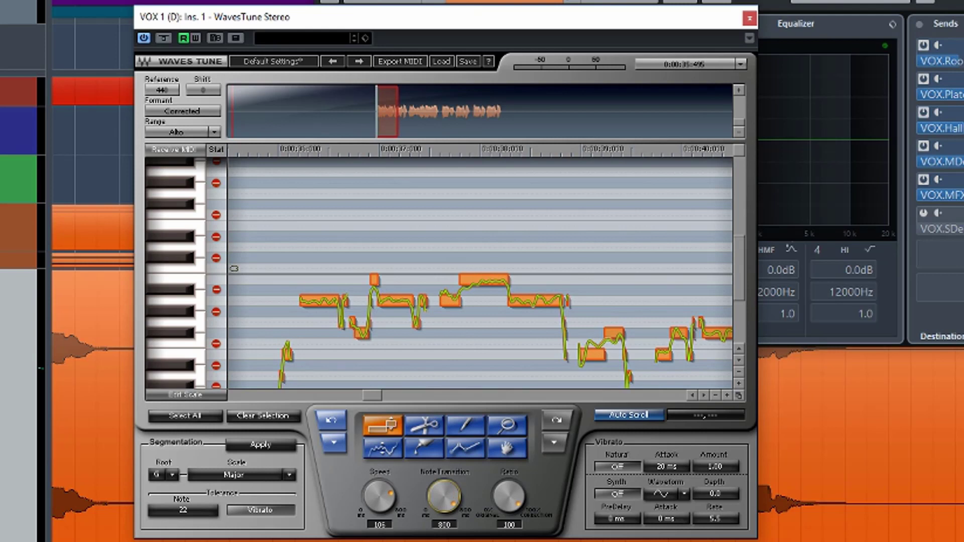
left_click_drag(444, 494, 444, 489)
left_click_drag(444, 490, 444, 541)
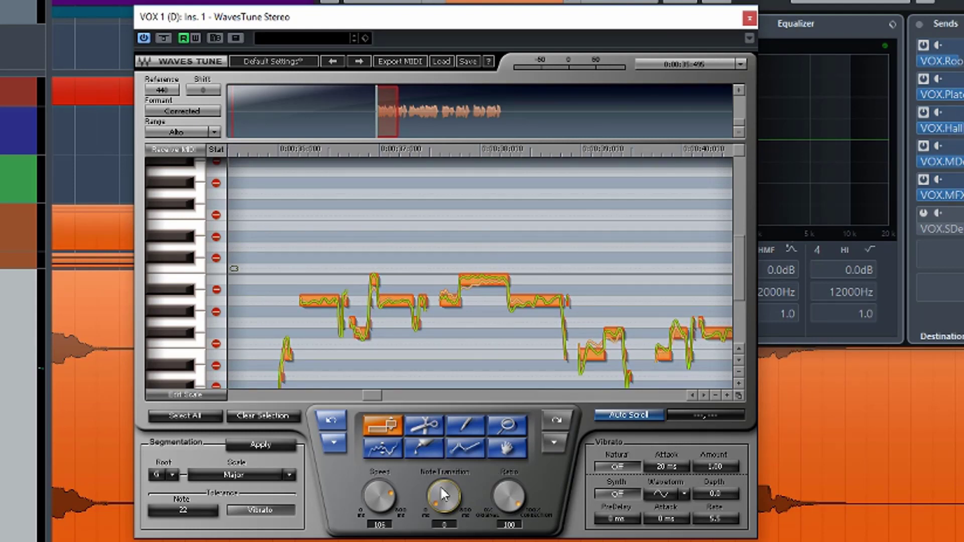
key("space")
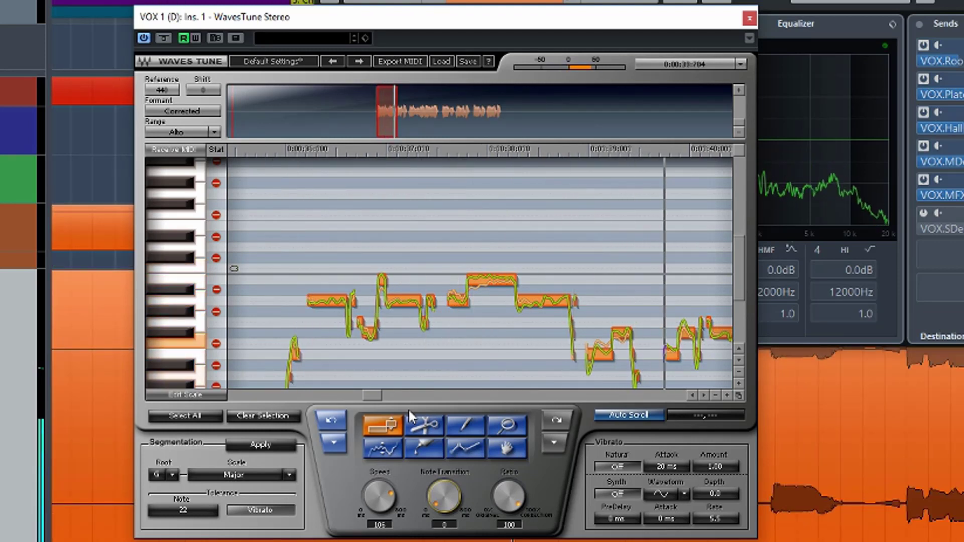
key("space")
Try Note Transition again, return it to 0, and lower Ratio to 66
left_click_drag(433, 501, 433, 467)
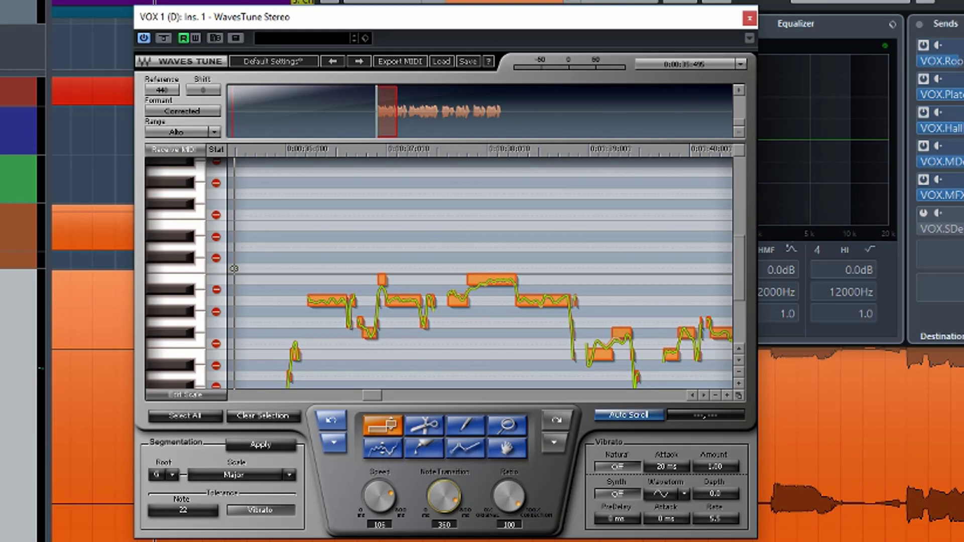
left_click_drag(441, 477, 441, 509)
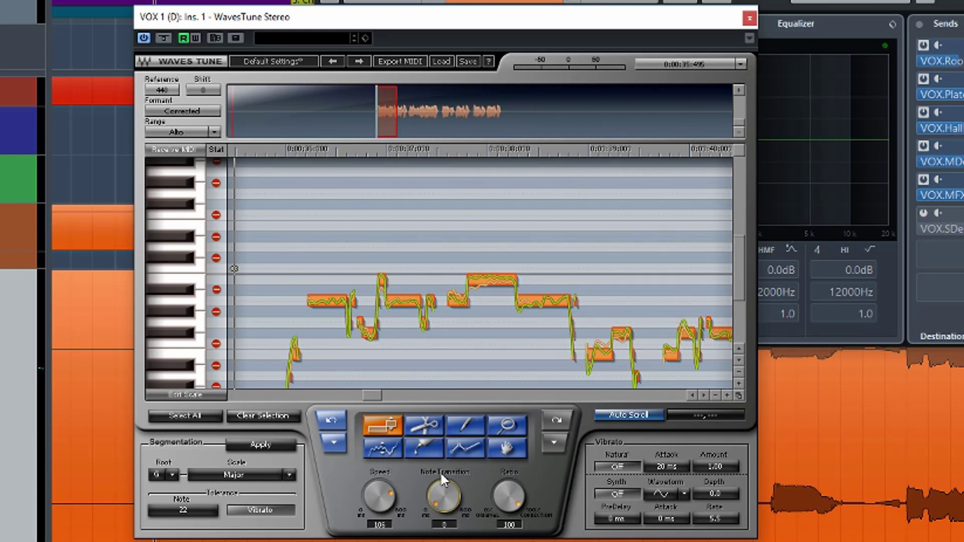
left_click_drag(509, 497, 508, 524)
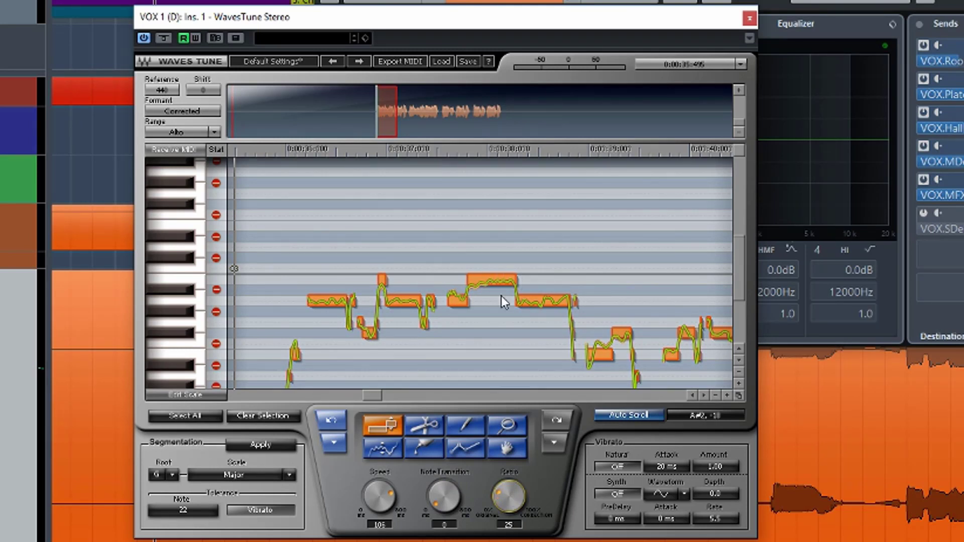
Audition the vocal at Ratio 0, then restore Ratio 100 and set Note Transition to 214
left_click(491, 497)
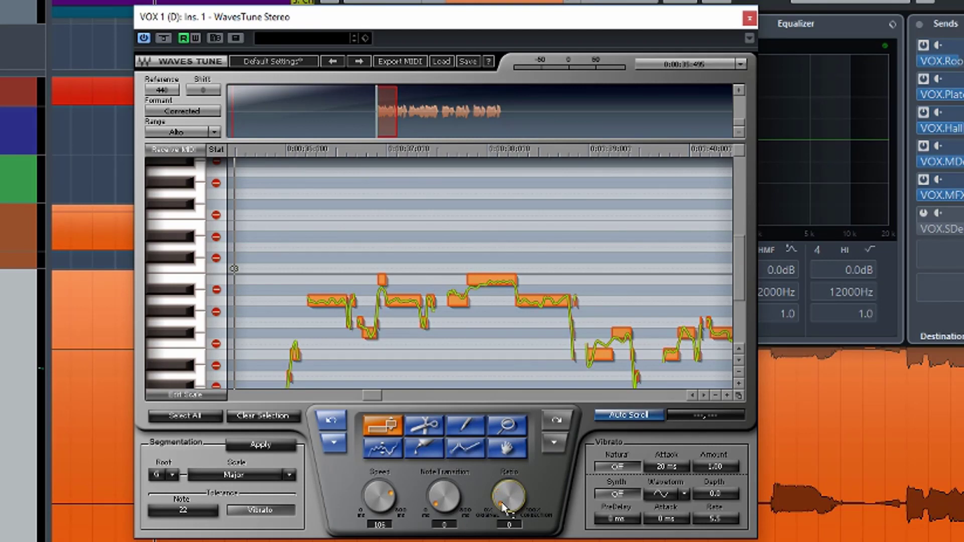
key("space")
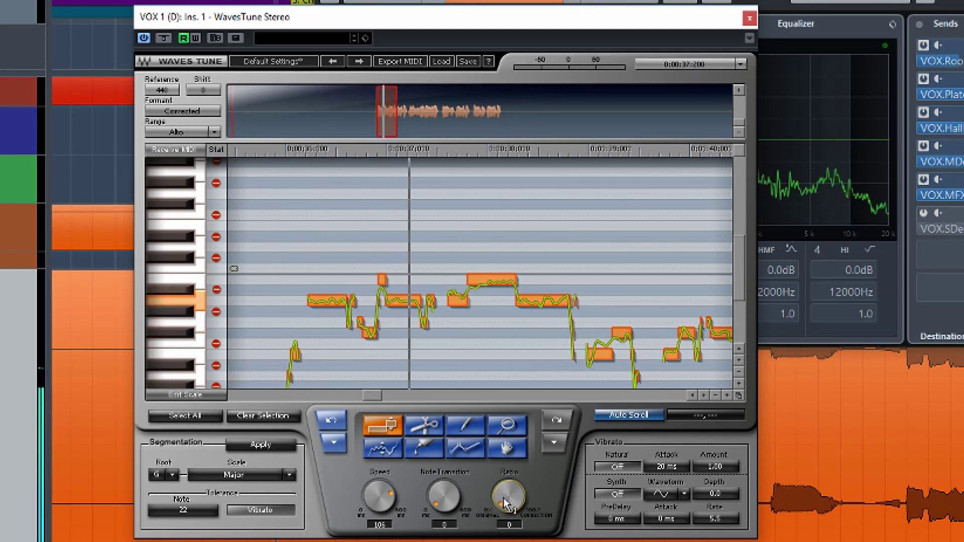
left_click_drag(504, 499, 504, 467)
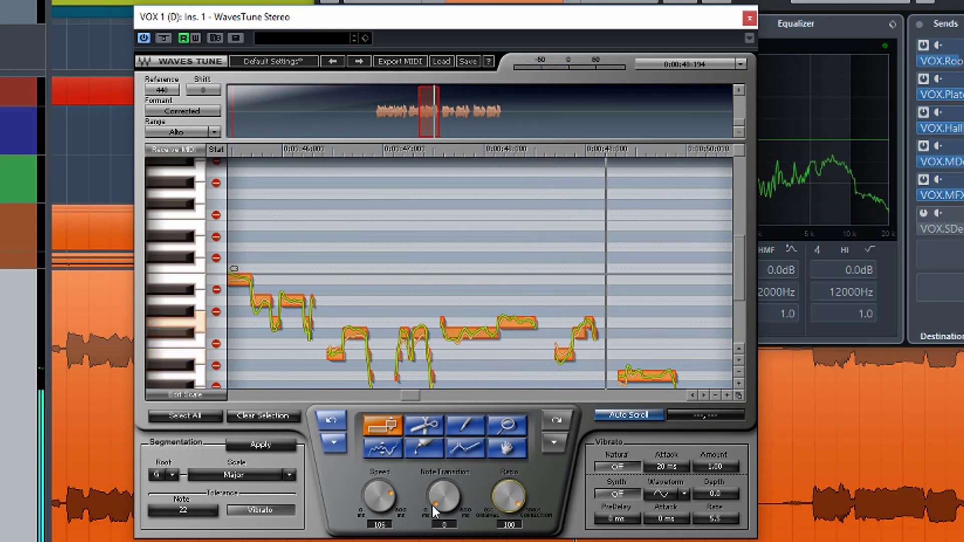
mouse_move(444, 501)
left_mouse_down()
mouse_move(443, 482)
mouse_move(444, 498)
left_mouse_up()
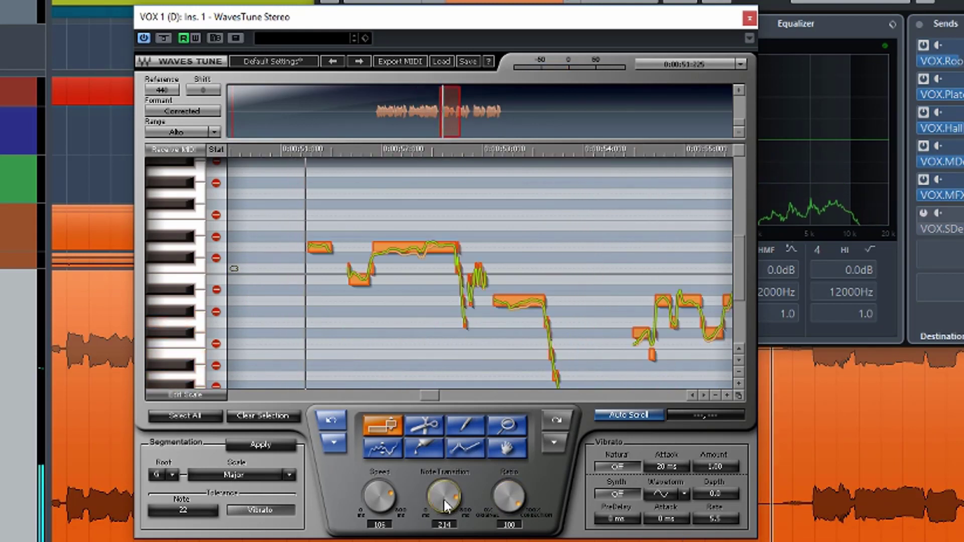